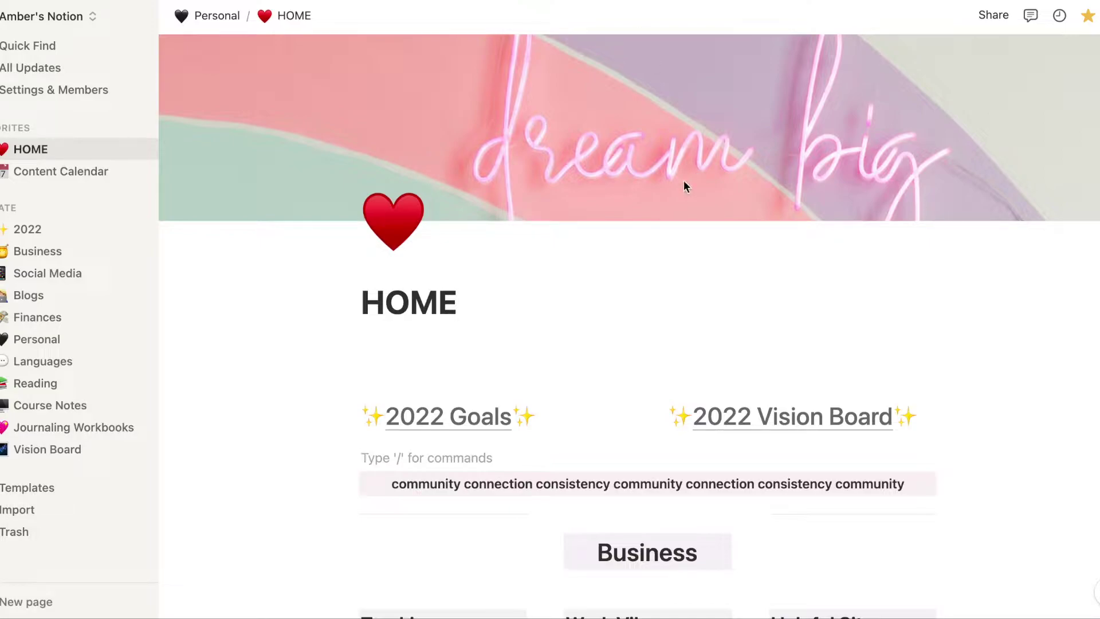
Create a new empty Notion page titled 'Vision Board Example'
mouse_move(468, 428)
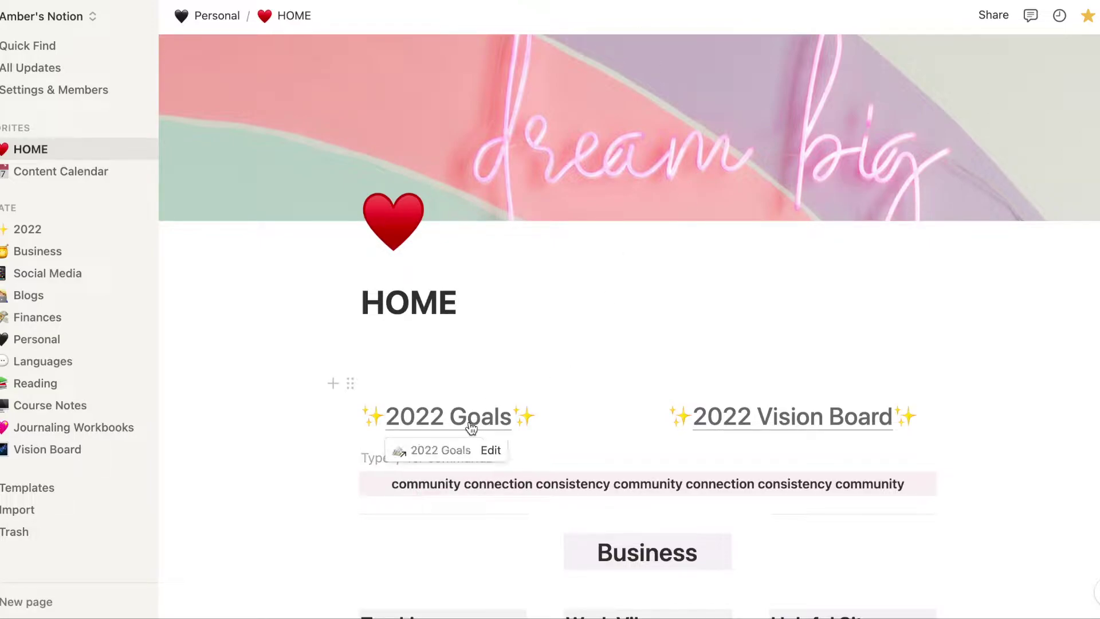
mouse_move(808, 412)
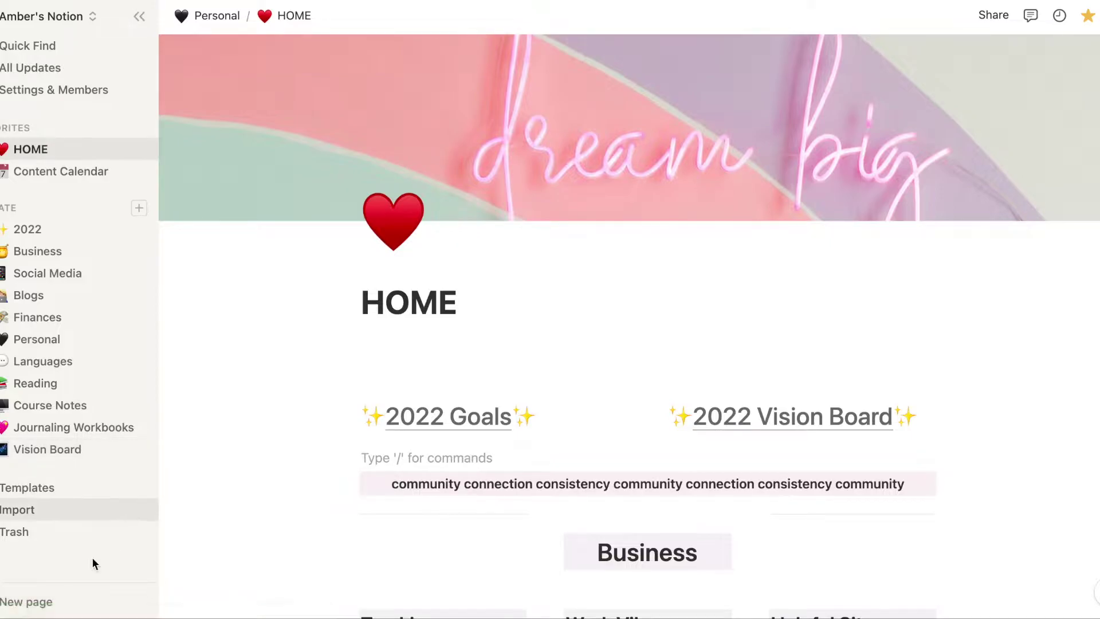
click(24, 606)
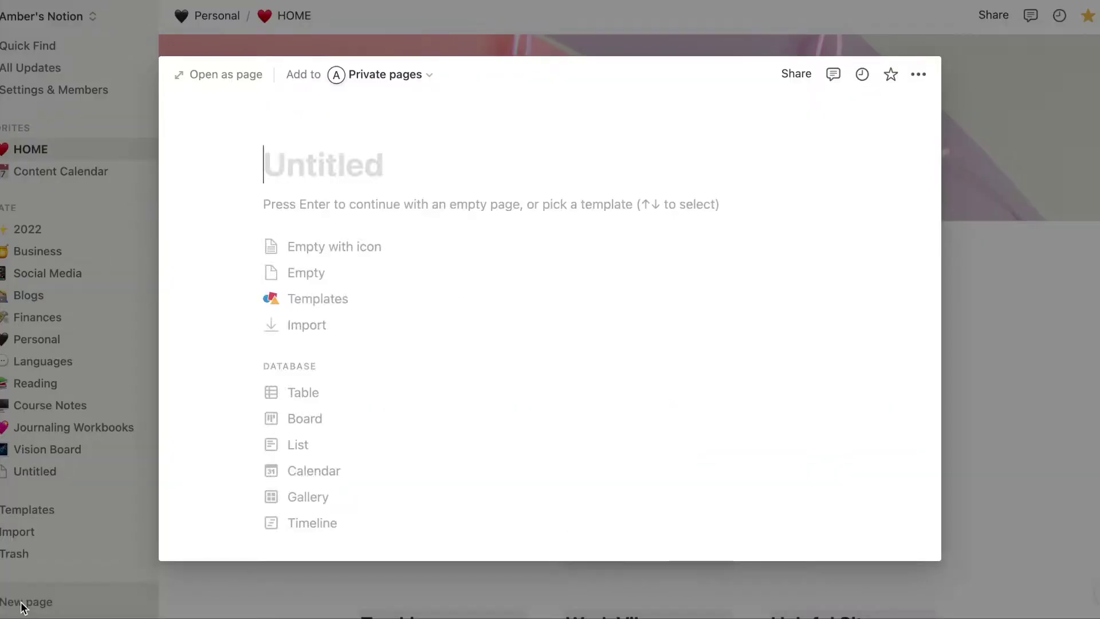
text(V)
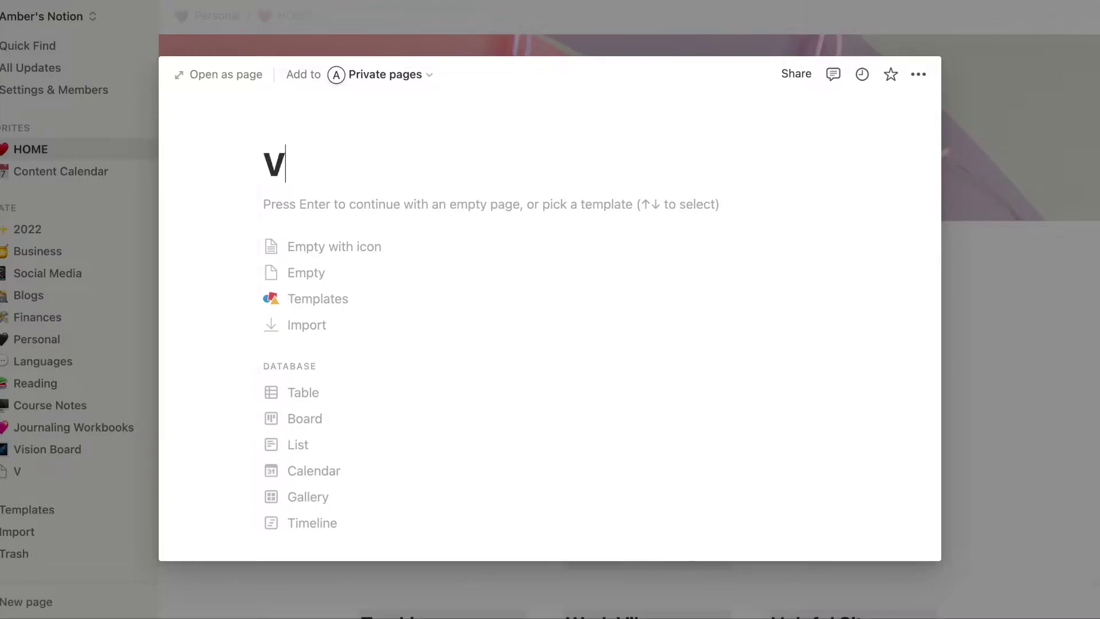
text(ision)
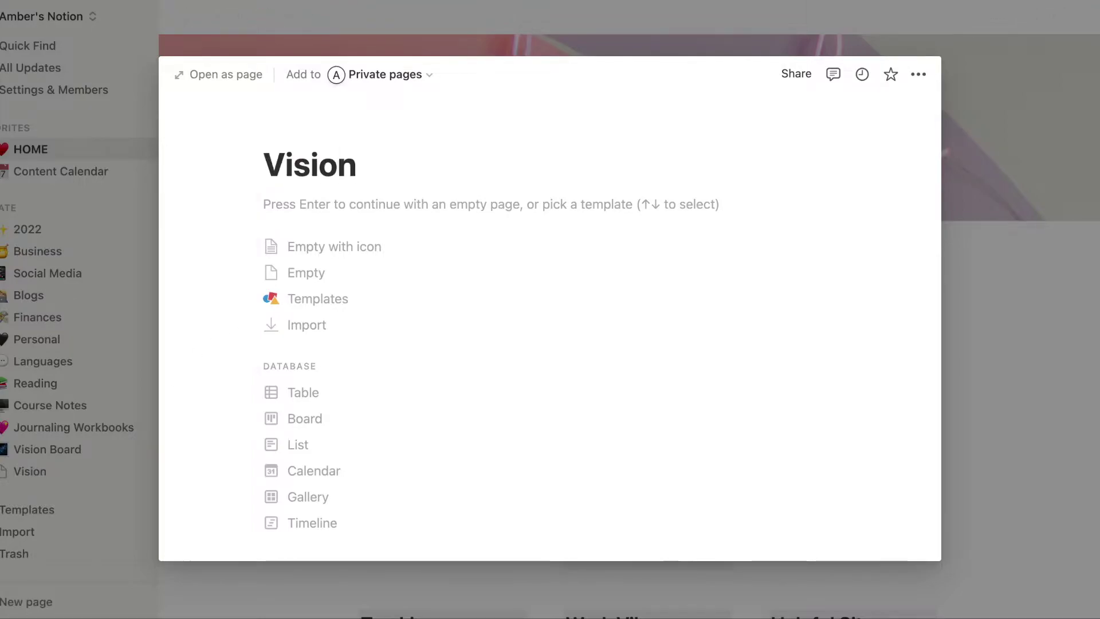
text( Booard)
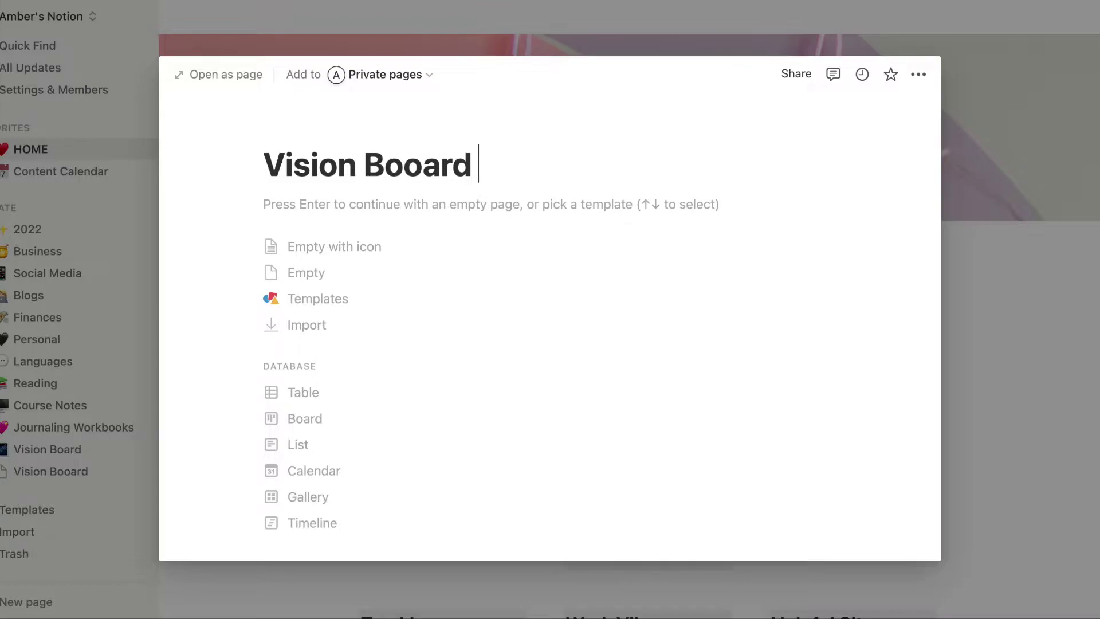
key(BackSpace)
key(BackSpace)
key(BackSpace)
key(BackSpace)
key(BackSpace)
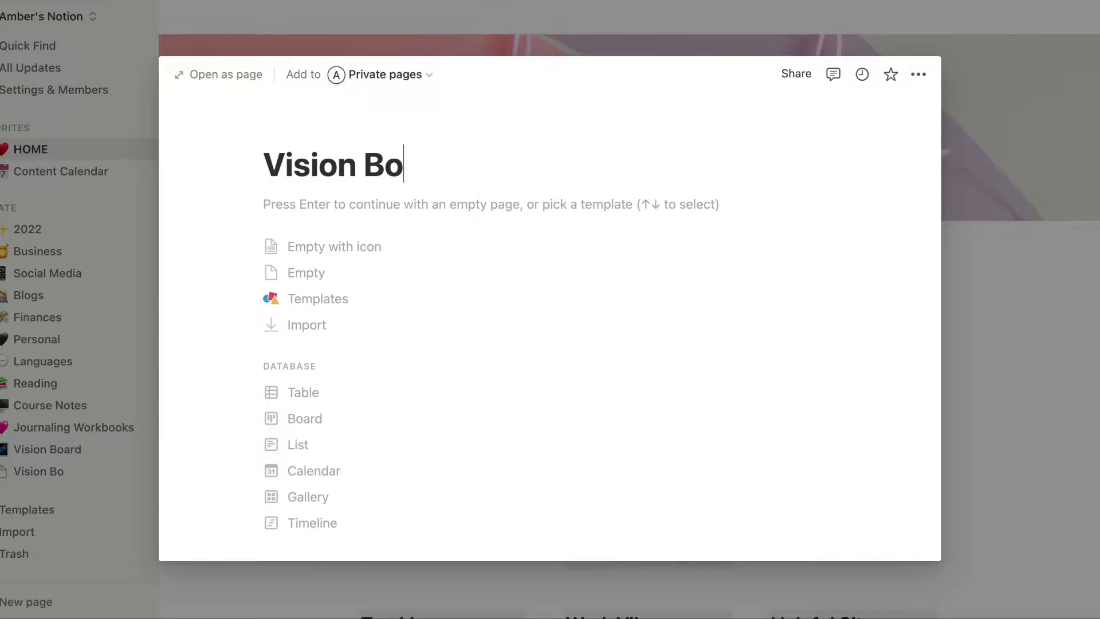
text(ard )
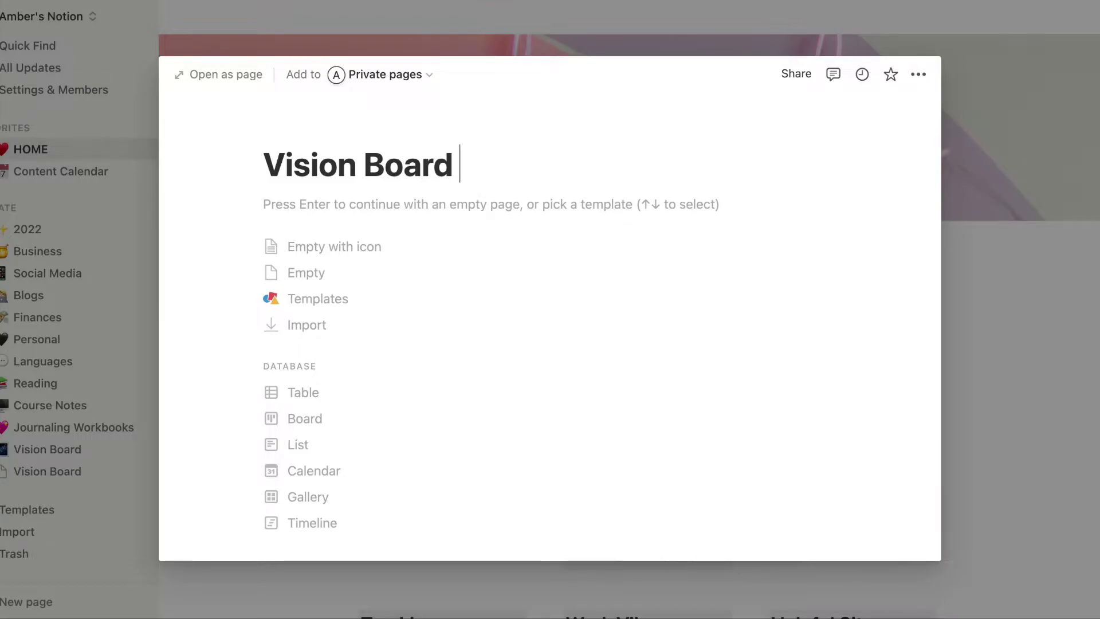
text(Example)
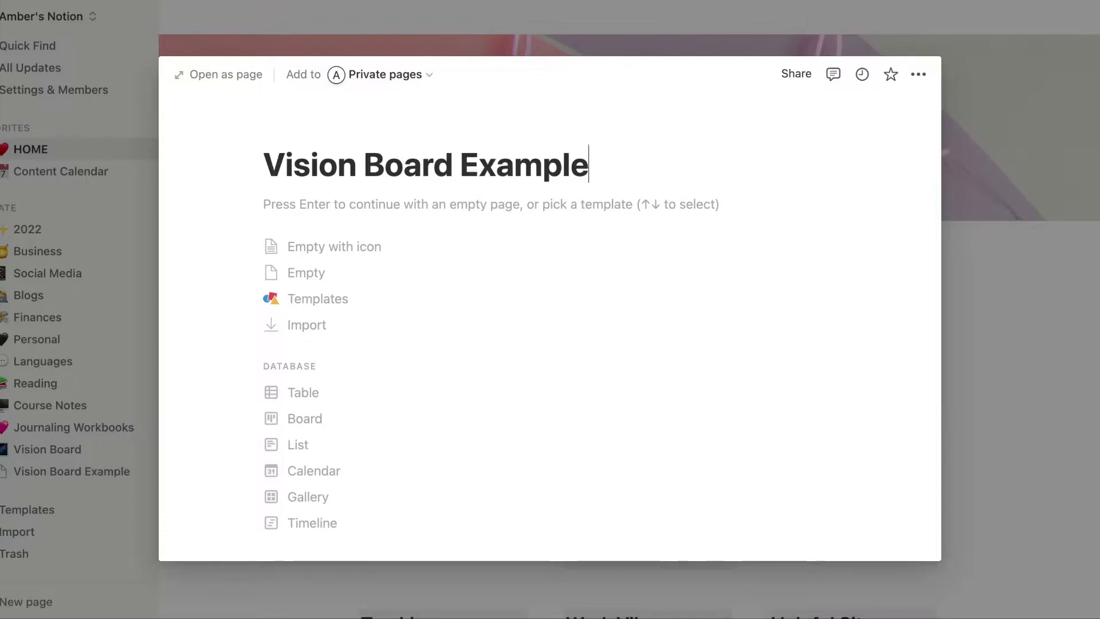
click(319, 278)
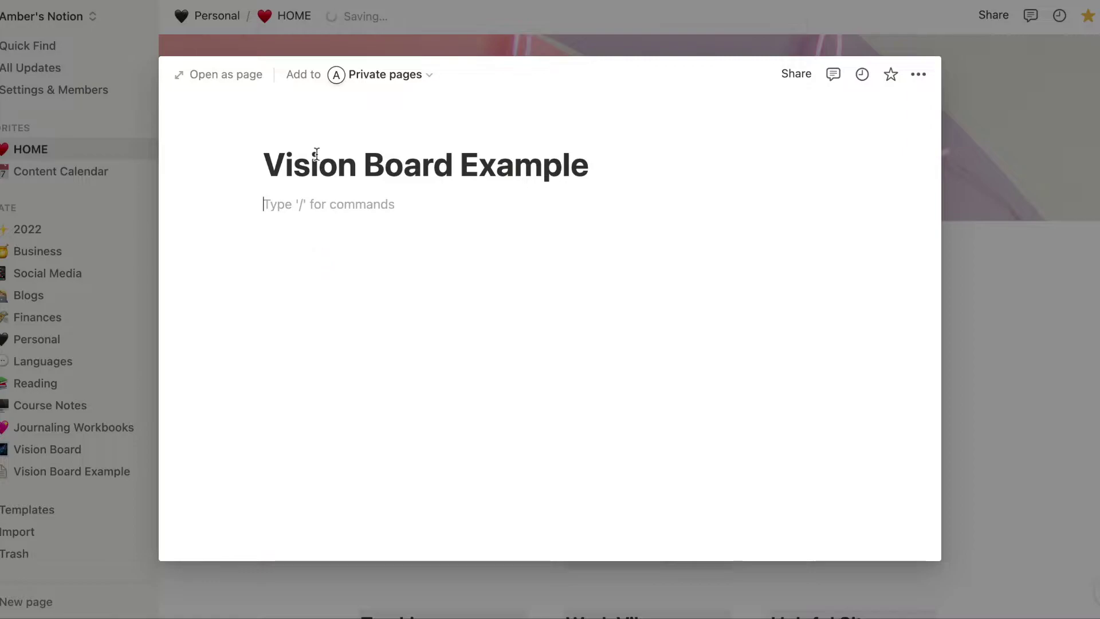
Set the page icon to the sparkles emoji and place an empty block below the title
click(305, 131)
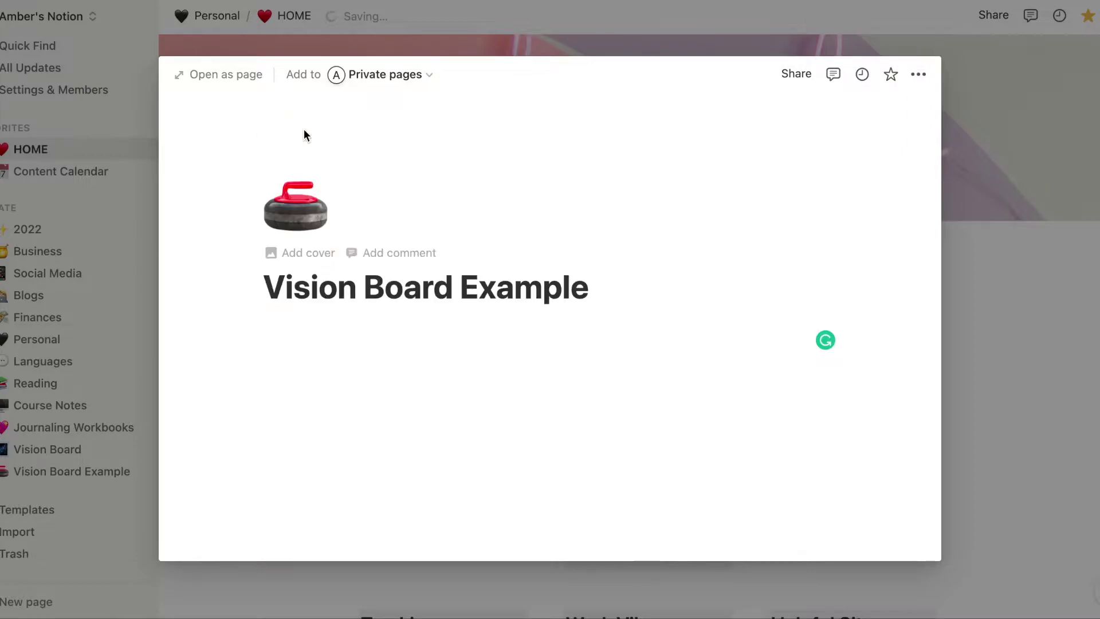
click(303, 215)
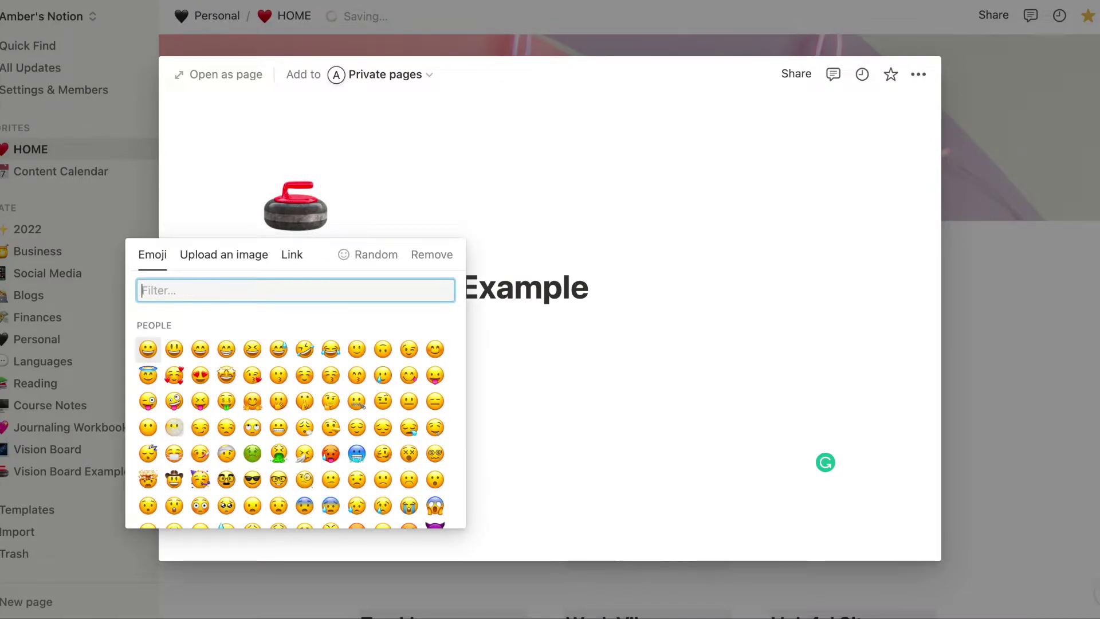
text(sparkles)
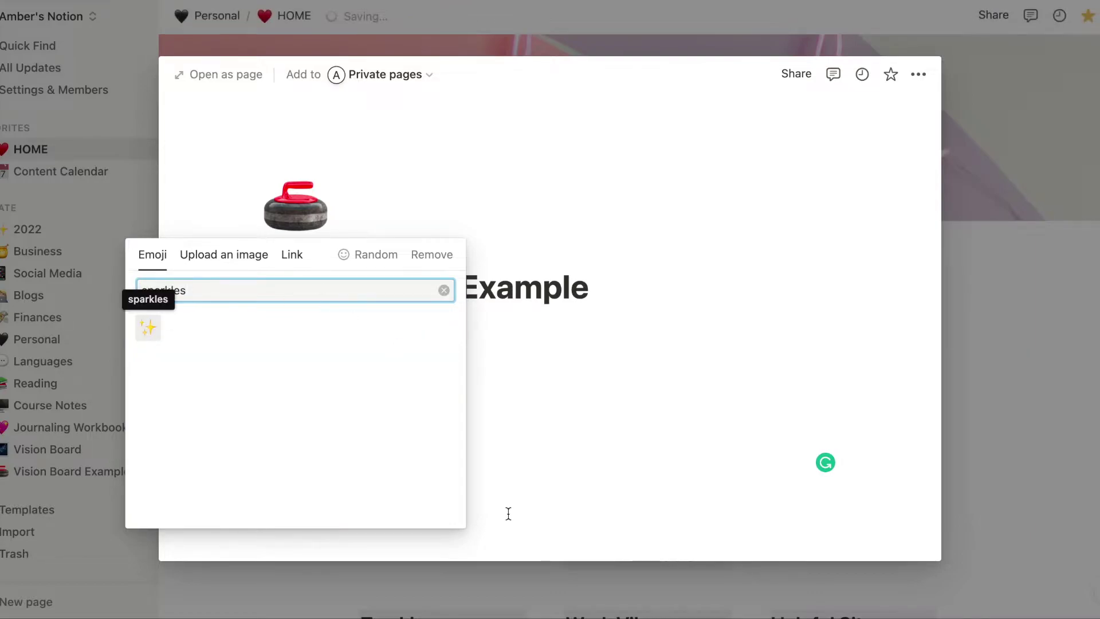
key(Return)
click(563, 378)
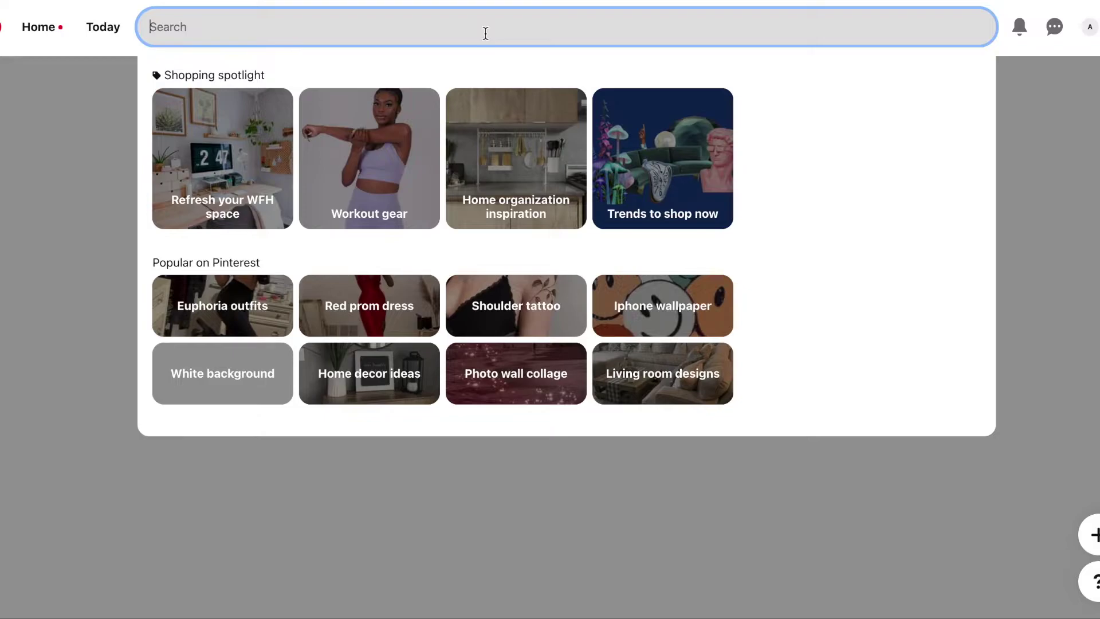
Search Pinterest for 'healthy' meals and scroll down through the recipe pins
text(healthy meals)
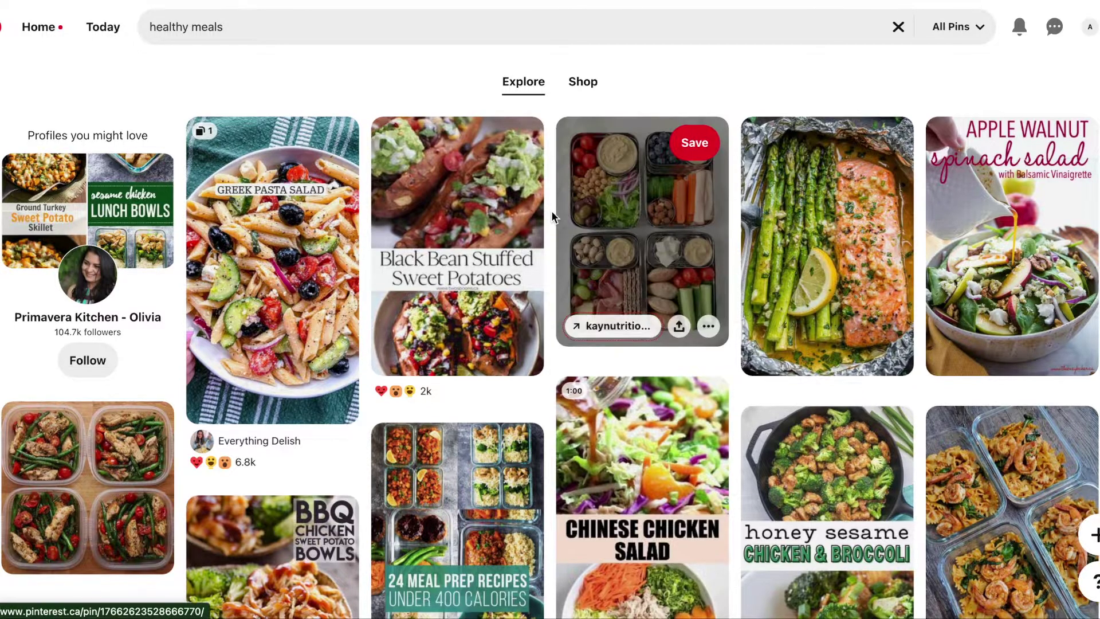
scroll(553, 217, down, 3)
scroll(552, 215, down, 1)
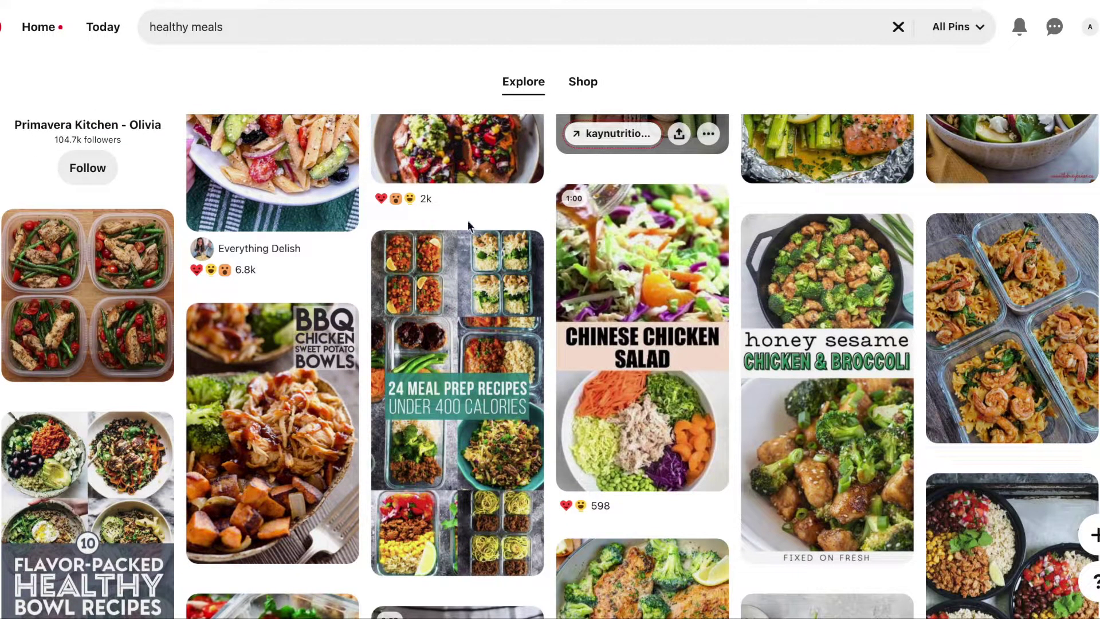
scroll(111, 224, down, 1)
Save the chicken and green bean meal-prep pin image into the Vision Board Example folder
mouse_move(101, 251)
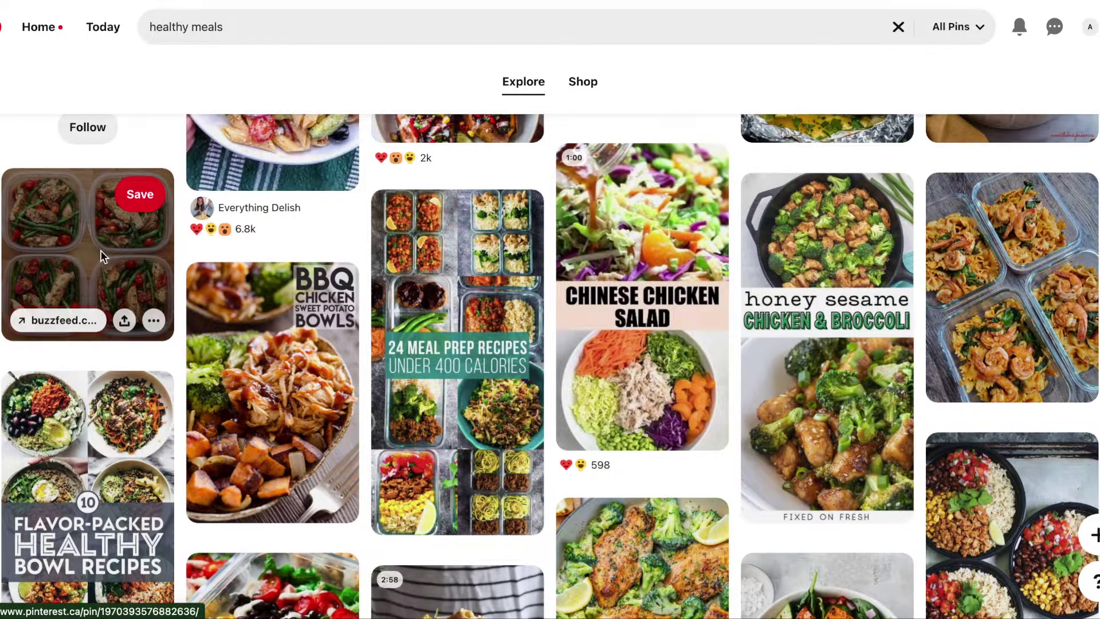
click(101, 252)
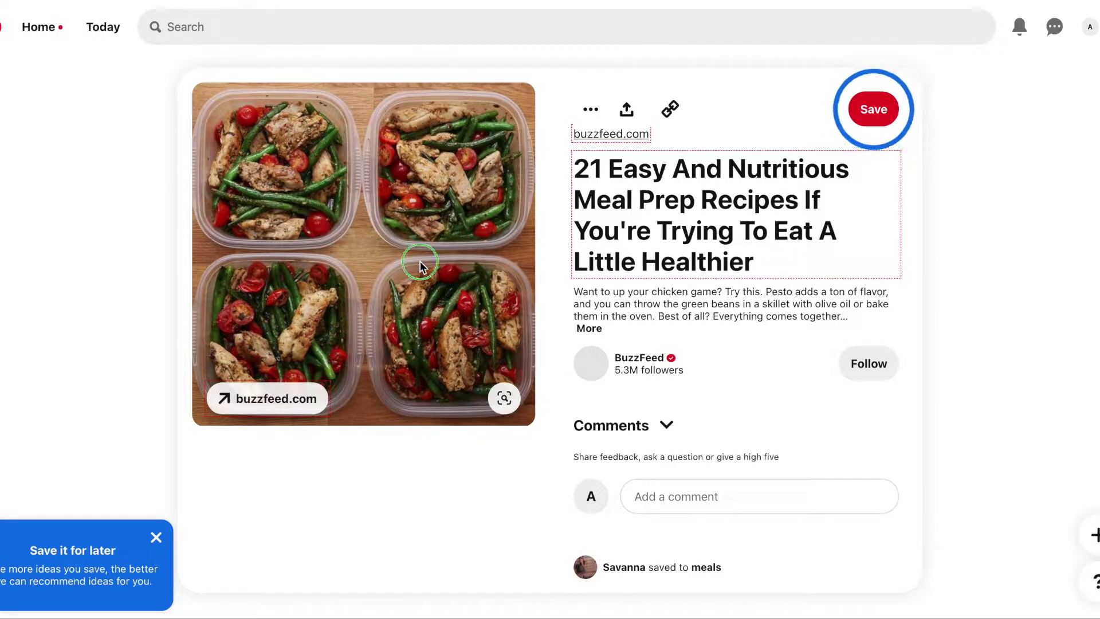
right_click(422, 263)
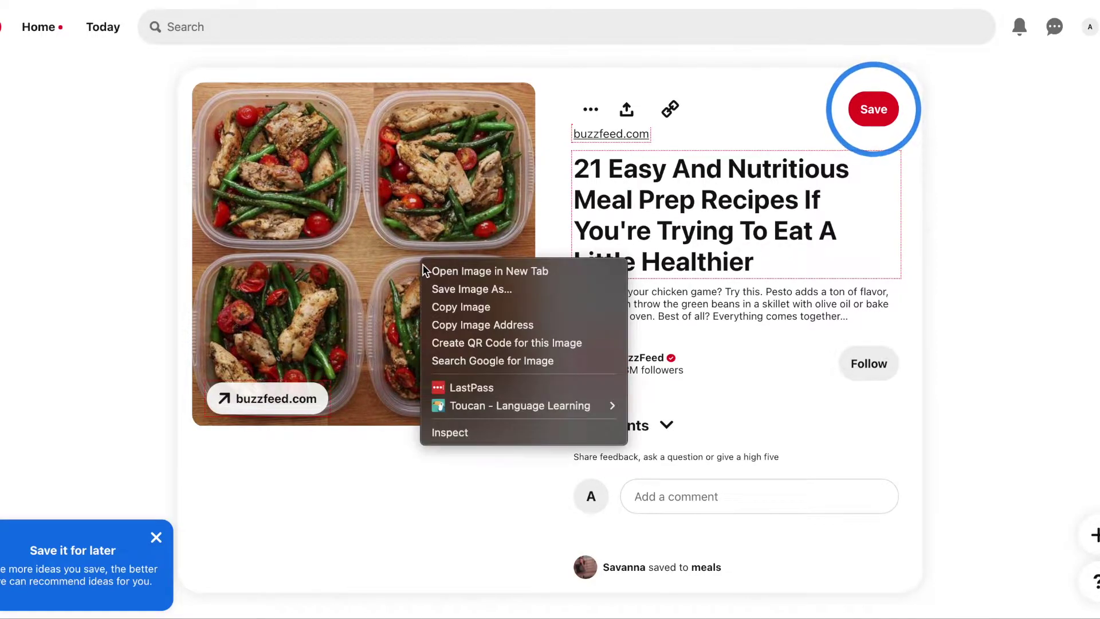
click(443, 289)
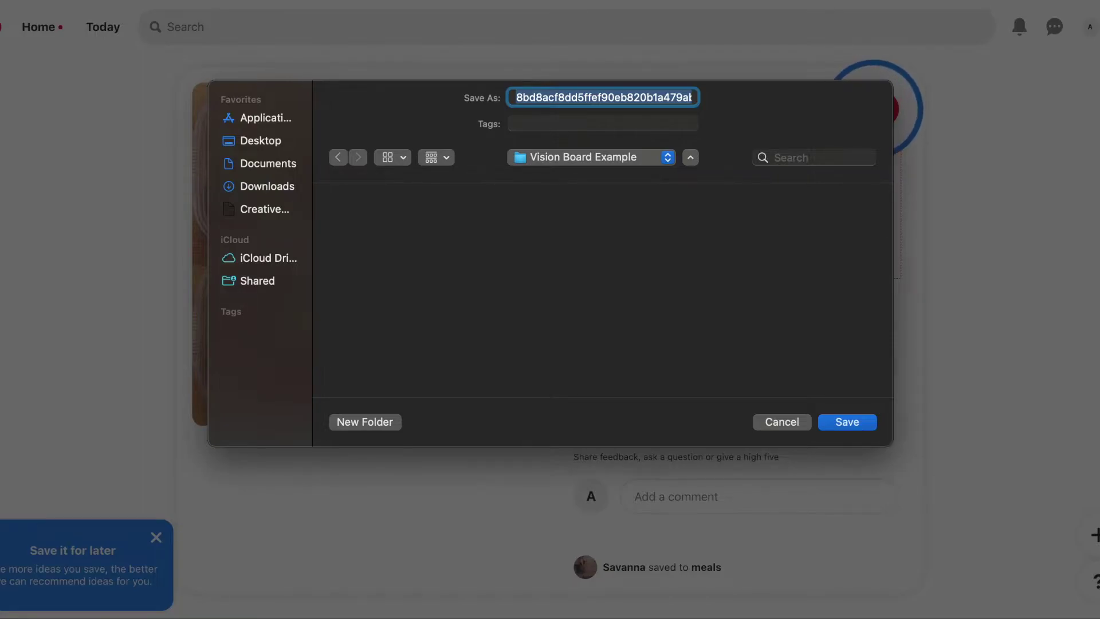
click(861, 424)
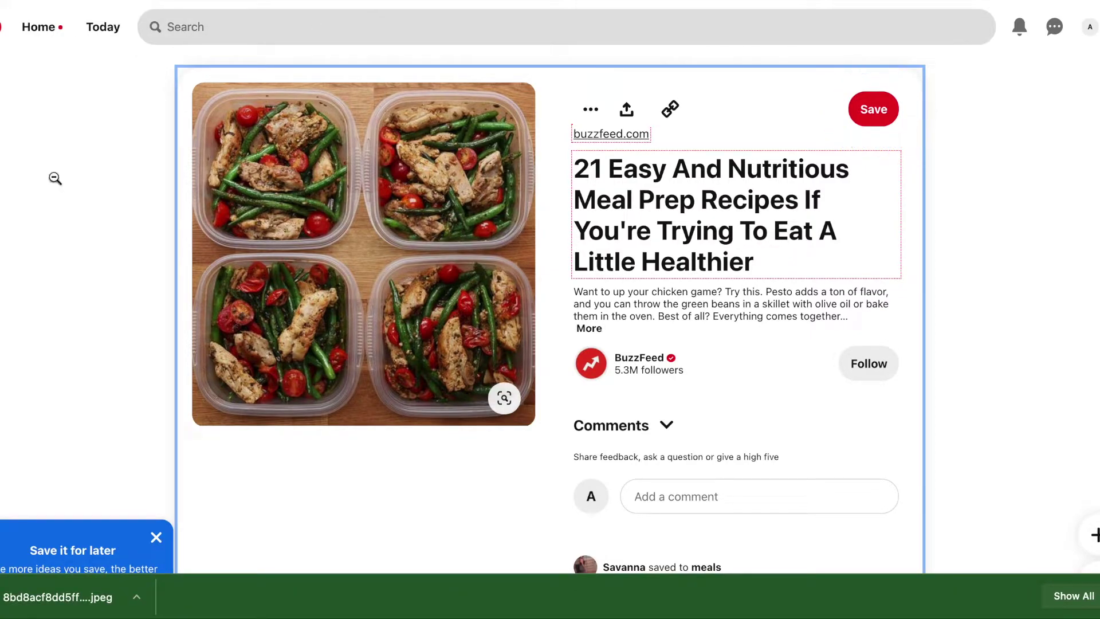
Scroll through the meal-prep pins, then open Pinterest's search suggestions panel
scroll(140, 342, down, 3)
scroll(139, 342, up, 2)
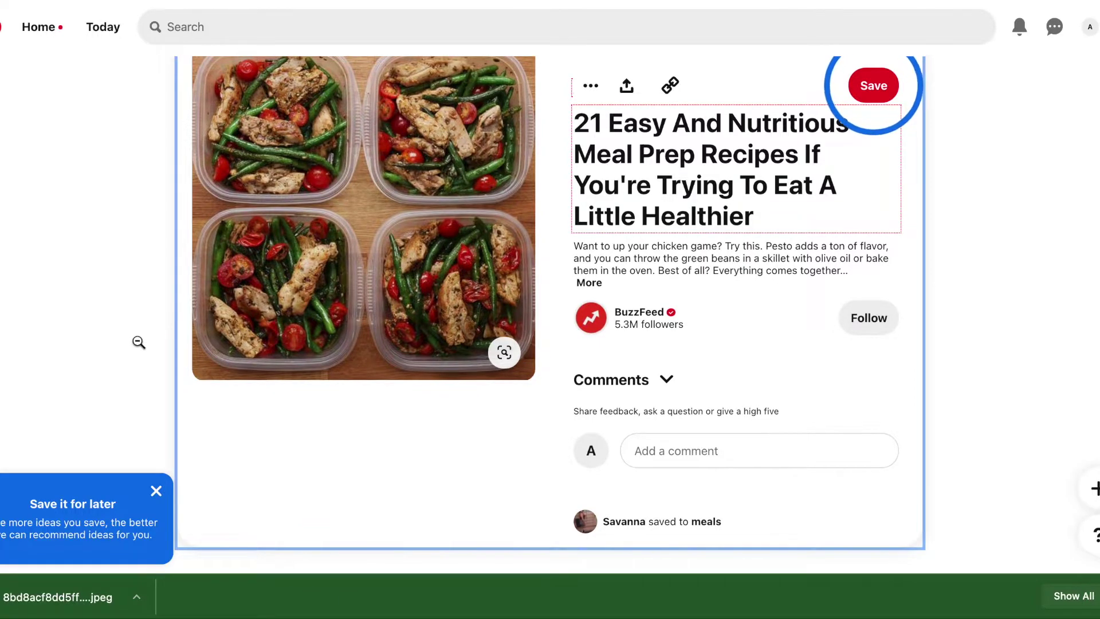
scroll(139, 342, down, 1)
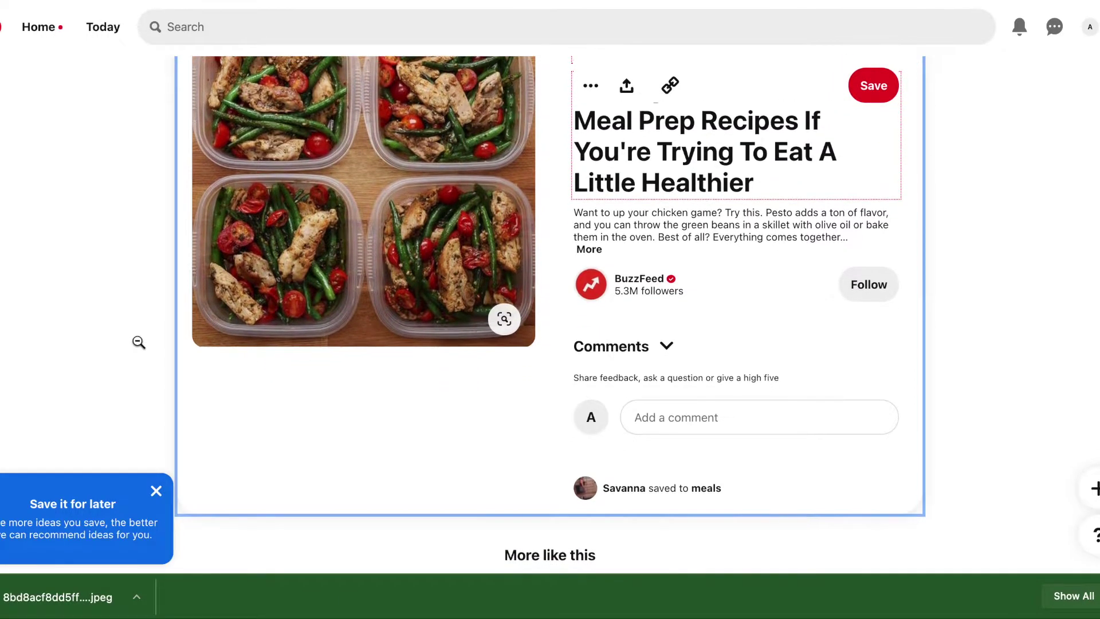
scroll(138, 342, down, 6)
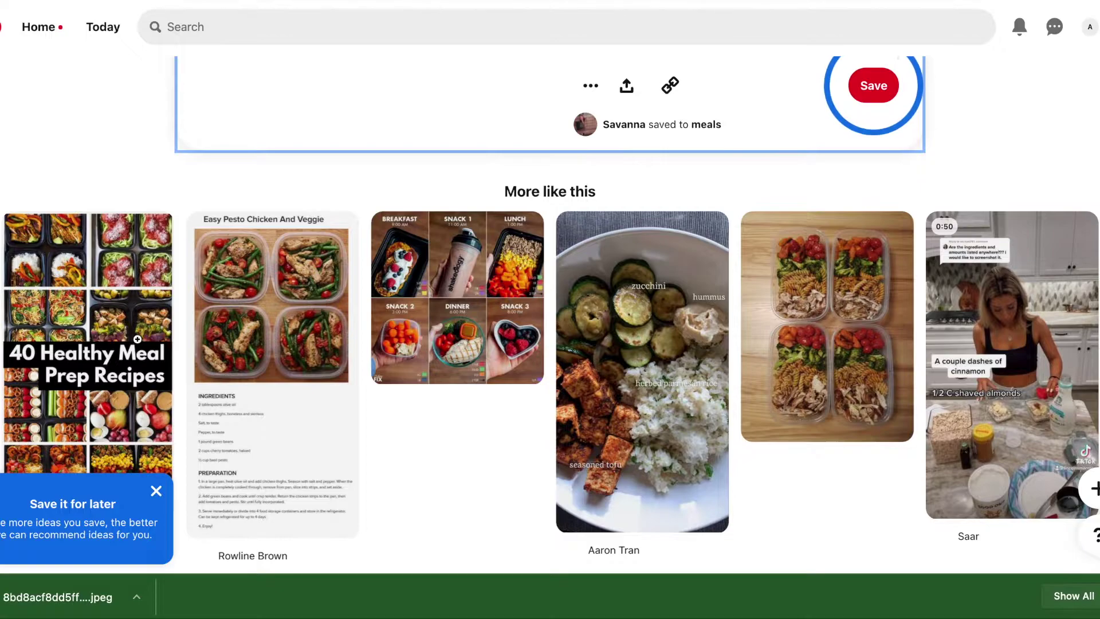
scroll(138, 339, down, 7)
scroll(137, 339, down, 1)
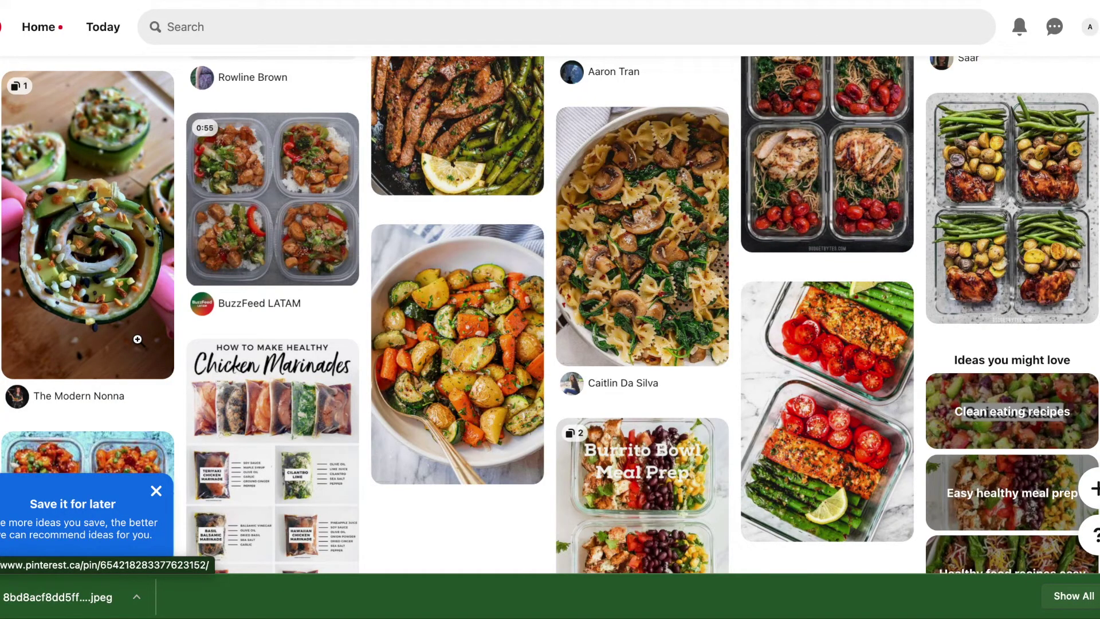
scroll(138, 339, down, 7)
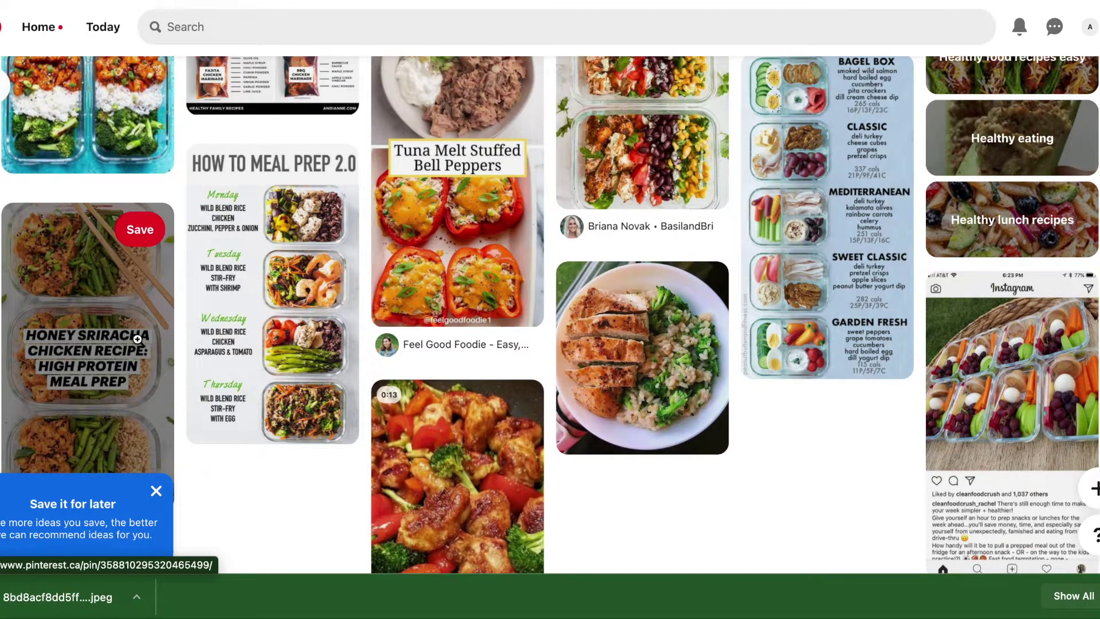
scroll(137, 340, down, 3)
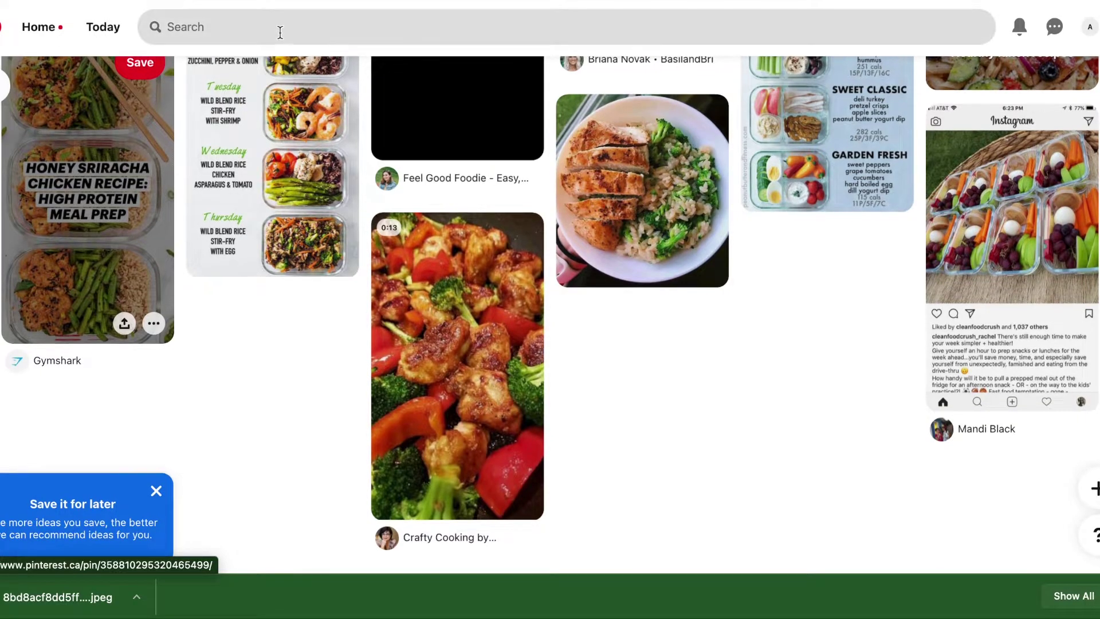
click(279, 32)
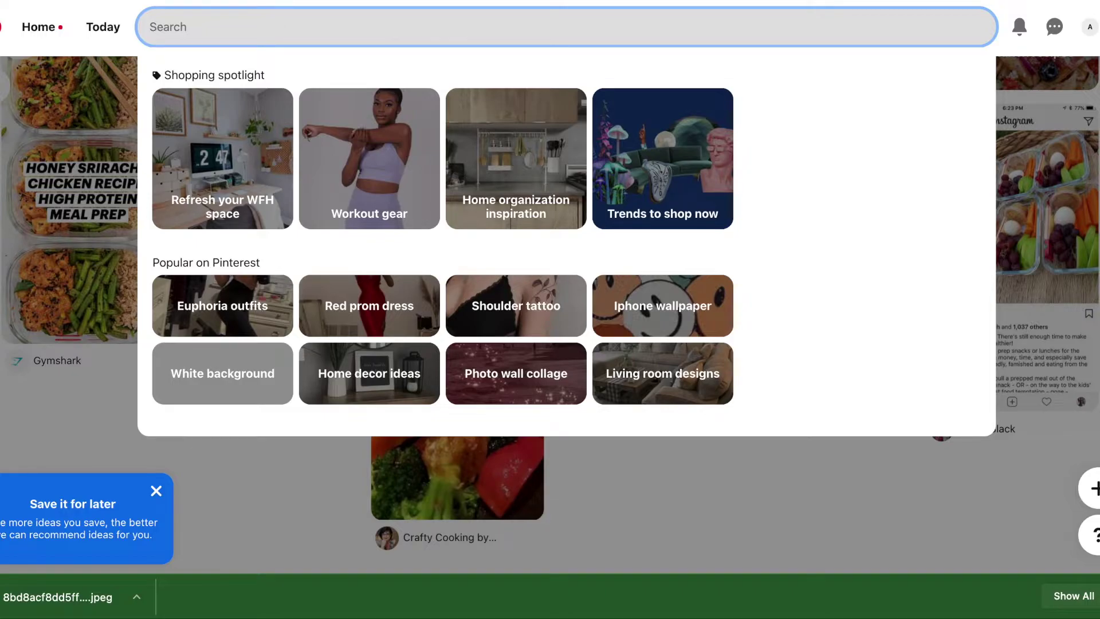
Search 'groups of friends' and save the friends-with-sparklers photo into Vision Board Example
text(groups of friends)
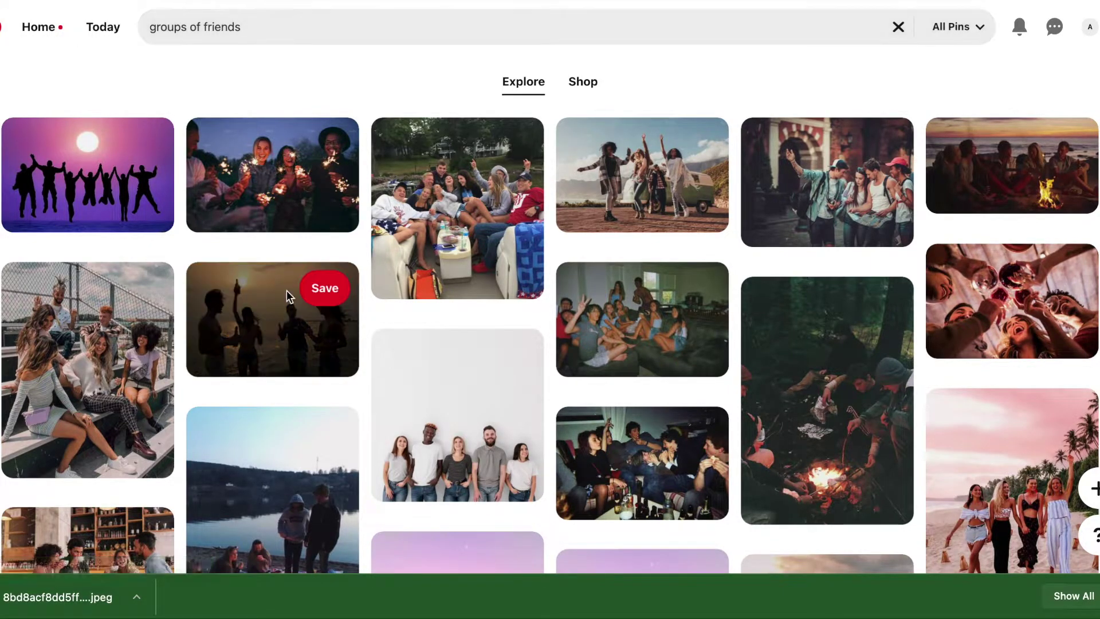
click(277, 183)
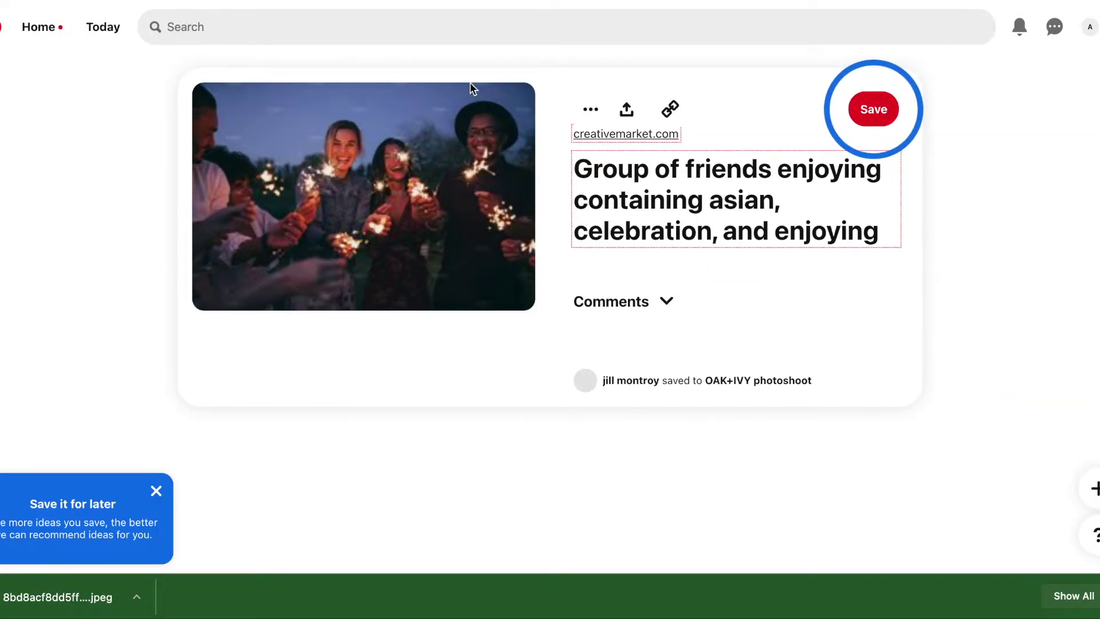
right_click(427, 180)
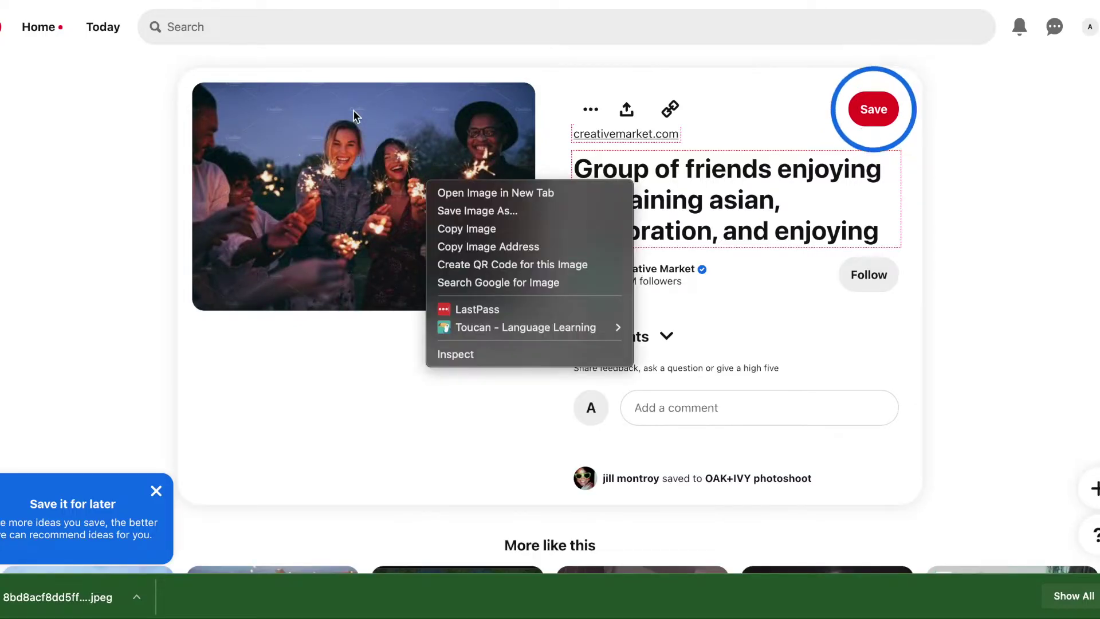
click(468, 213)
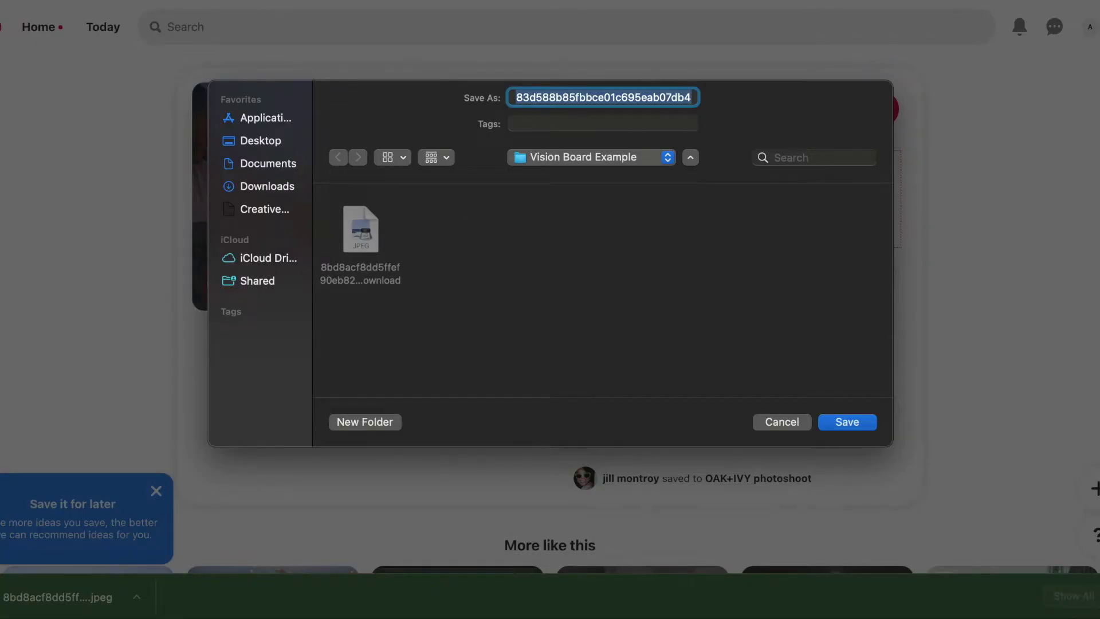
key(Escape)
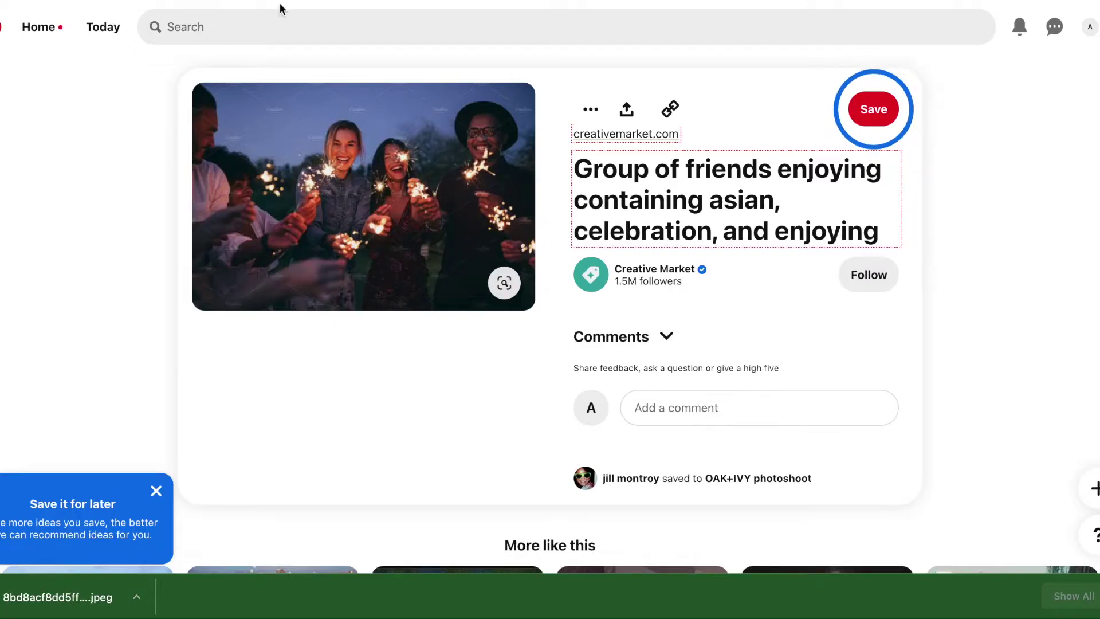
Search Pinterest for 'couple photos'
click(263, 25)
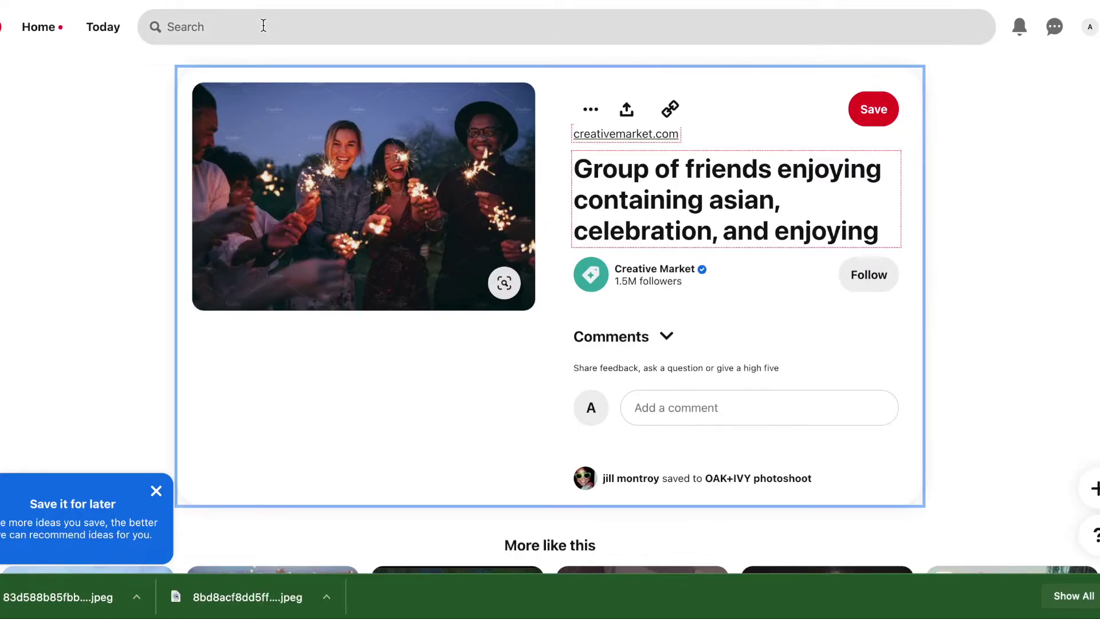
text(couple photos)
key(Return)
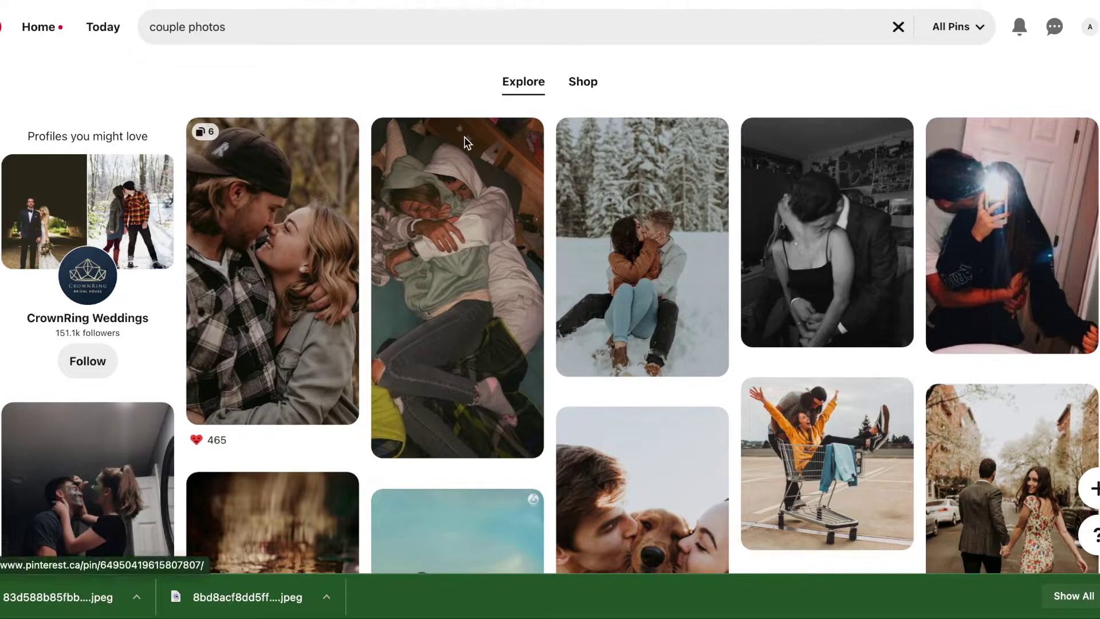
Save the couple-walking-on-the-beach pin photo as a third JPEG, then start a 'fitness' search
scroll(464, 138, down, 5)
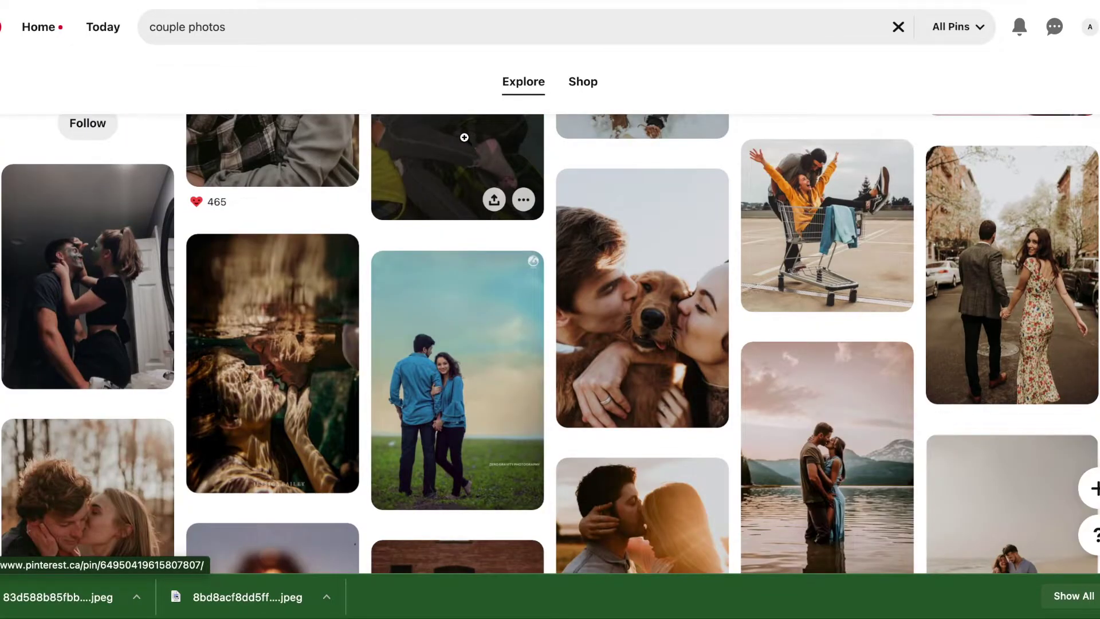
scroll(464, 138, down, 4)
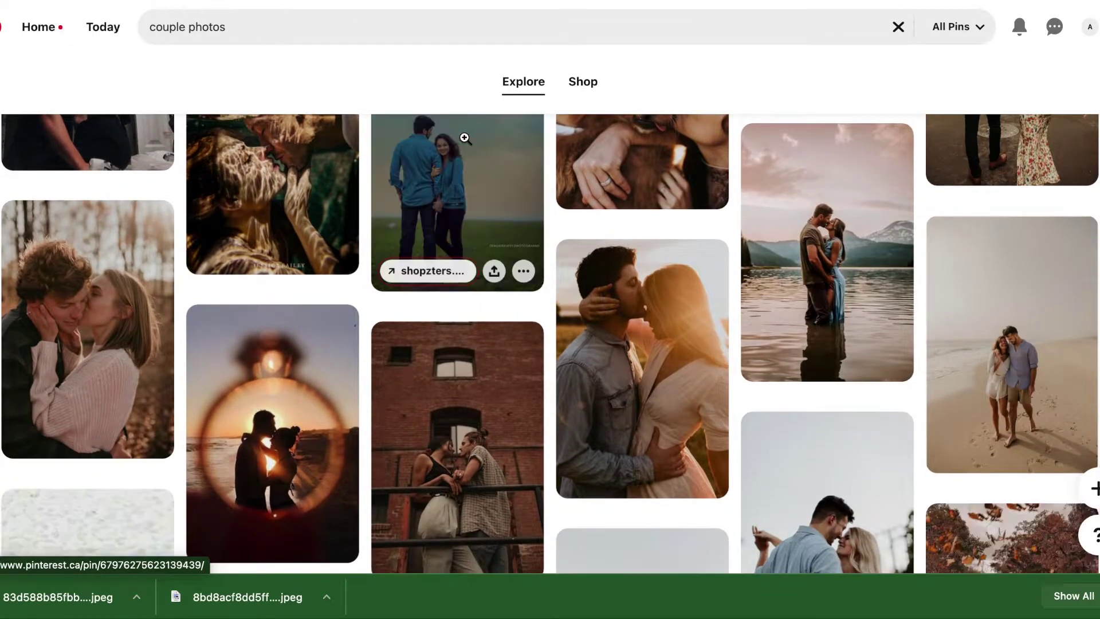
scroll(464, 137, down, 2)
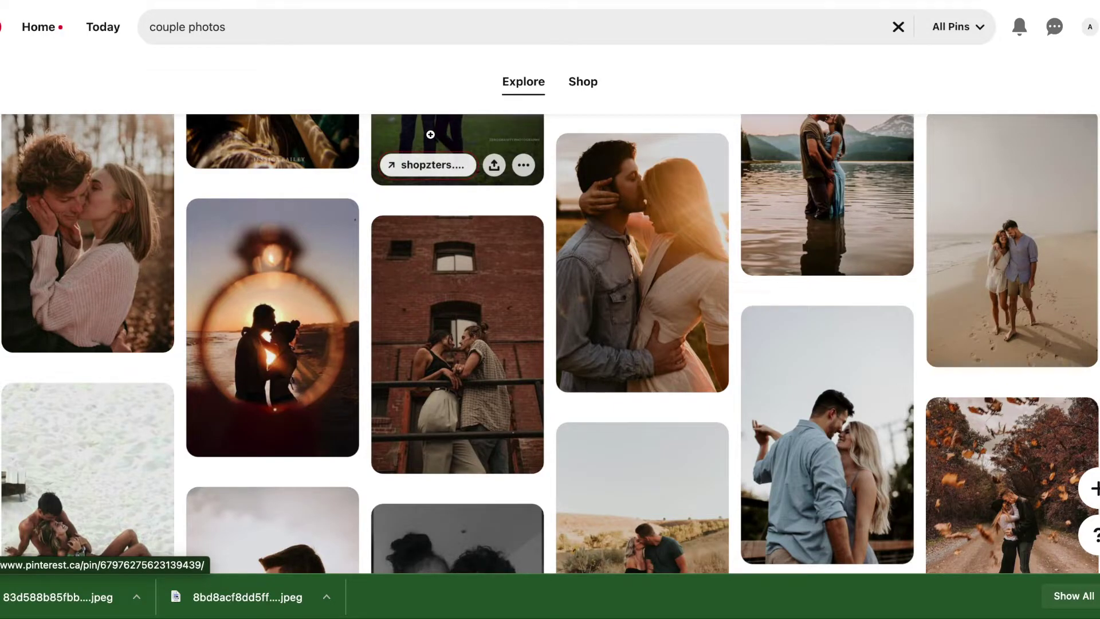
click(989, 228)
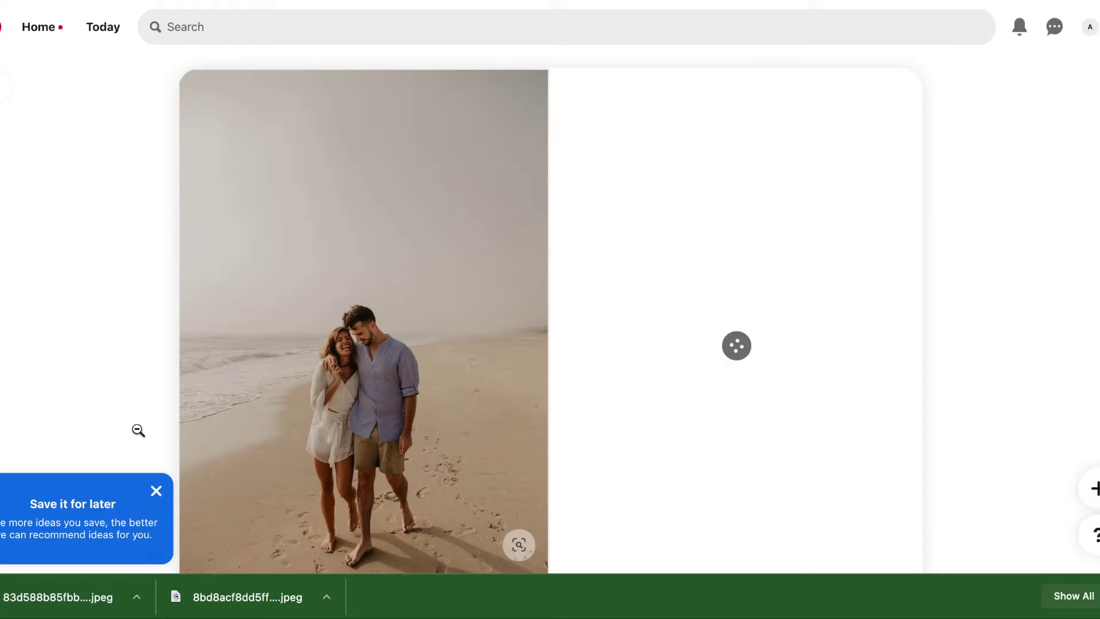
right_click(318, 363)
click(332, 378)
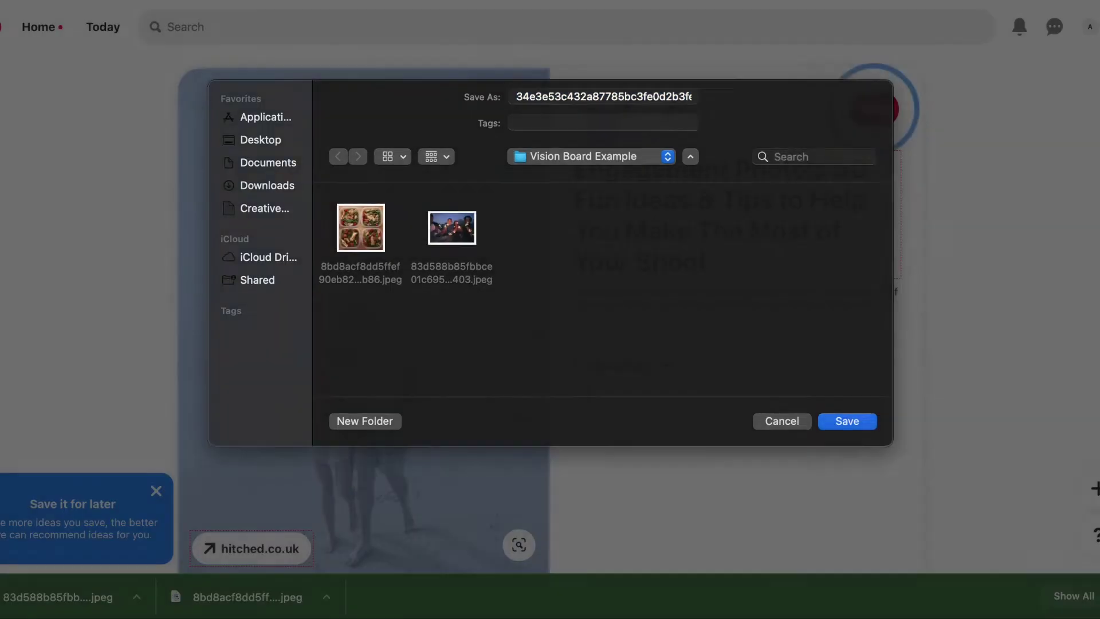
key(Return)
click(271, 27)
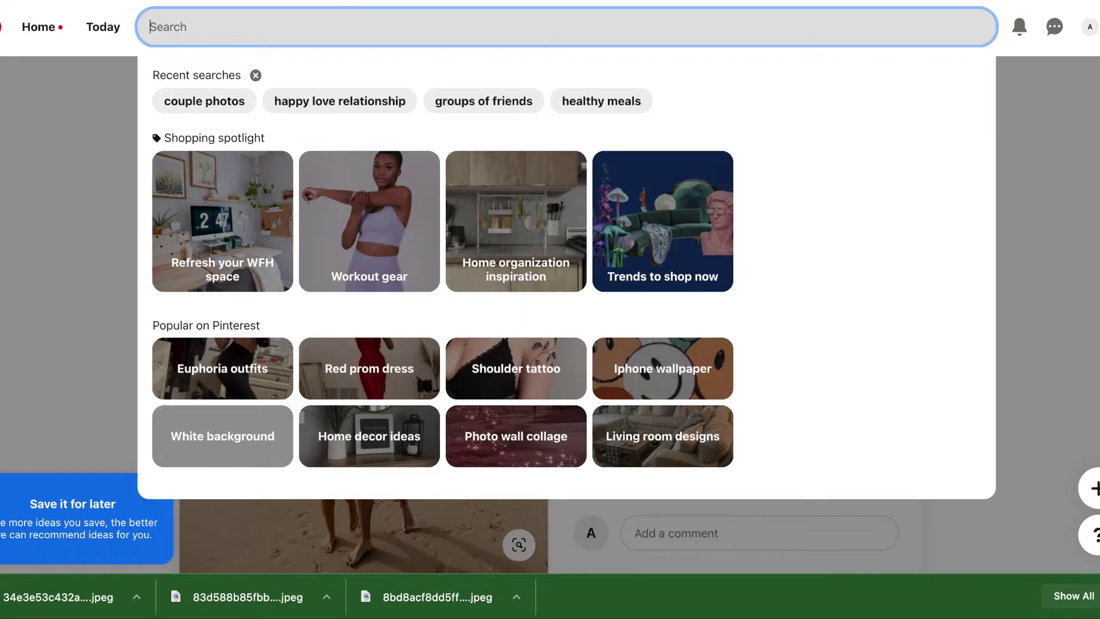
text(fitness)
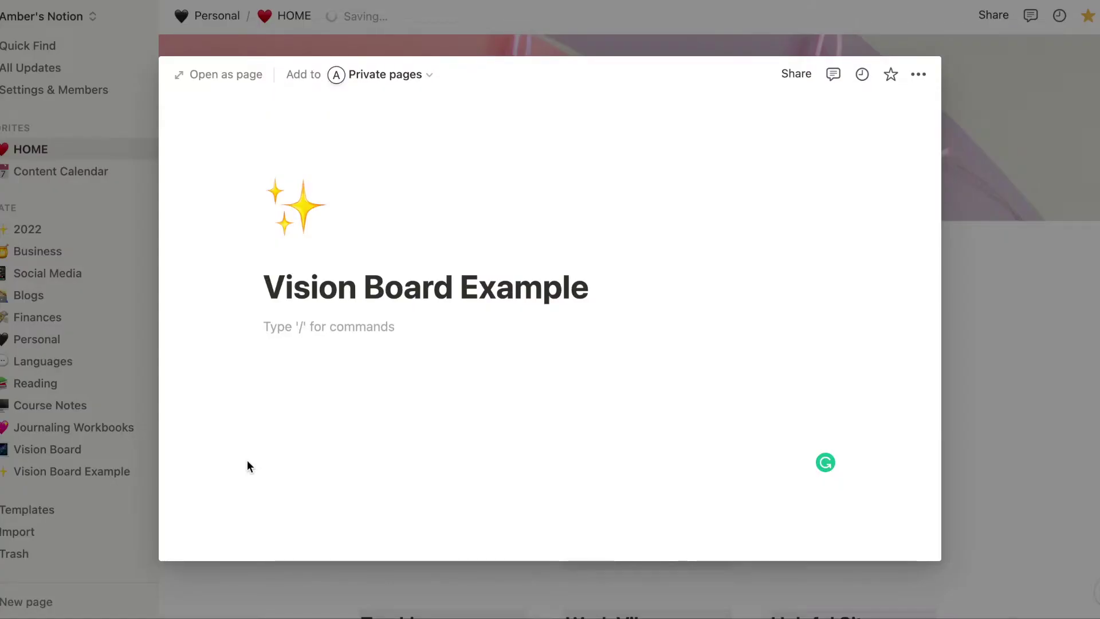
Insert an /image block below the title and upload the meal-prep photo into it
click(298, 325)
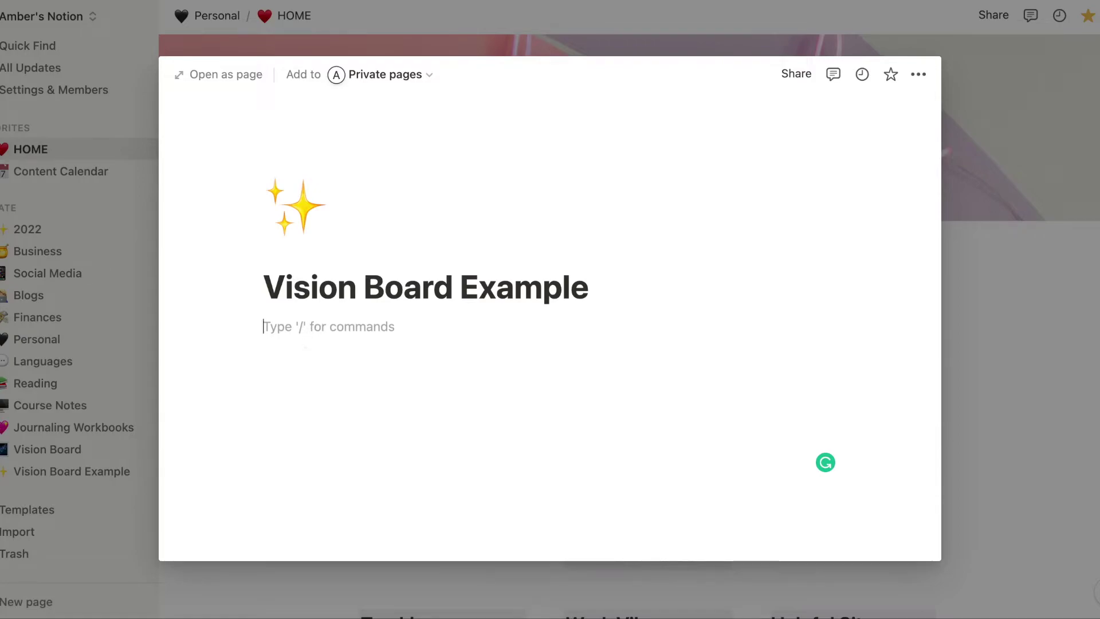
text(/)
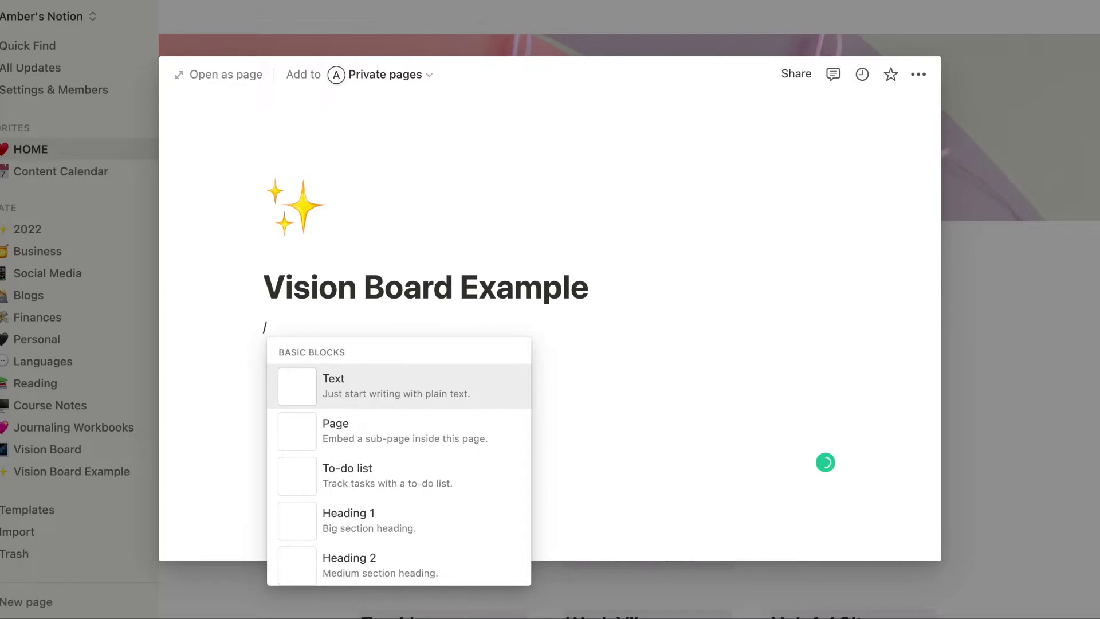
text(m)
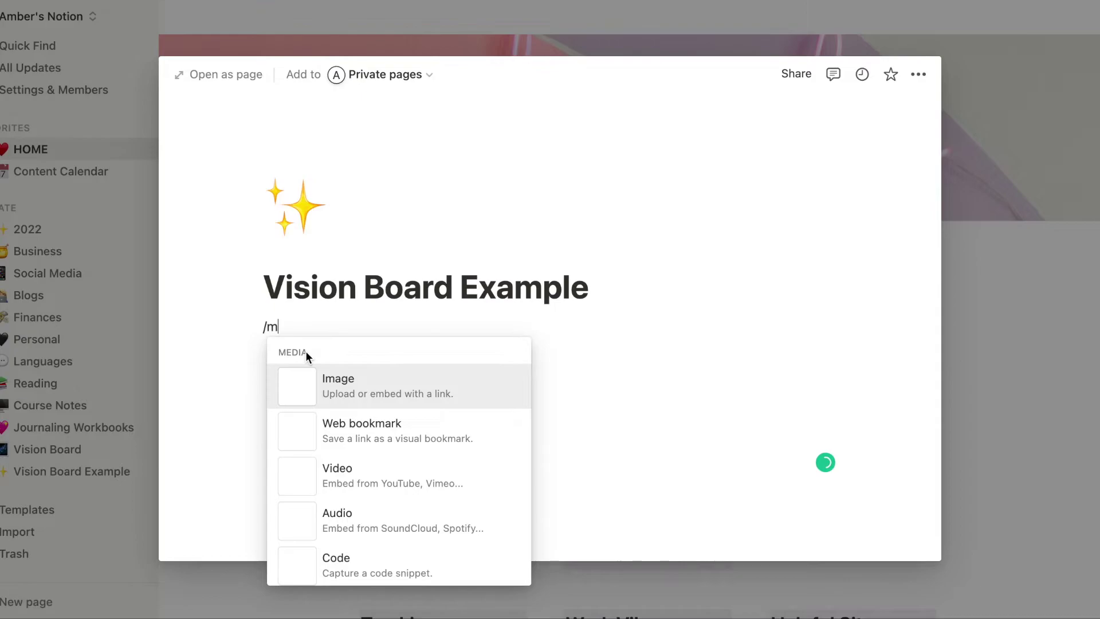
key(BackSpace)
text(ima)
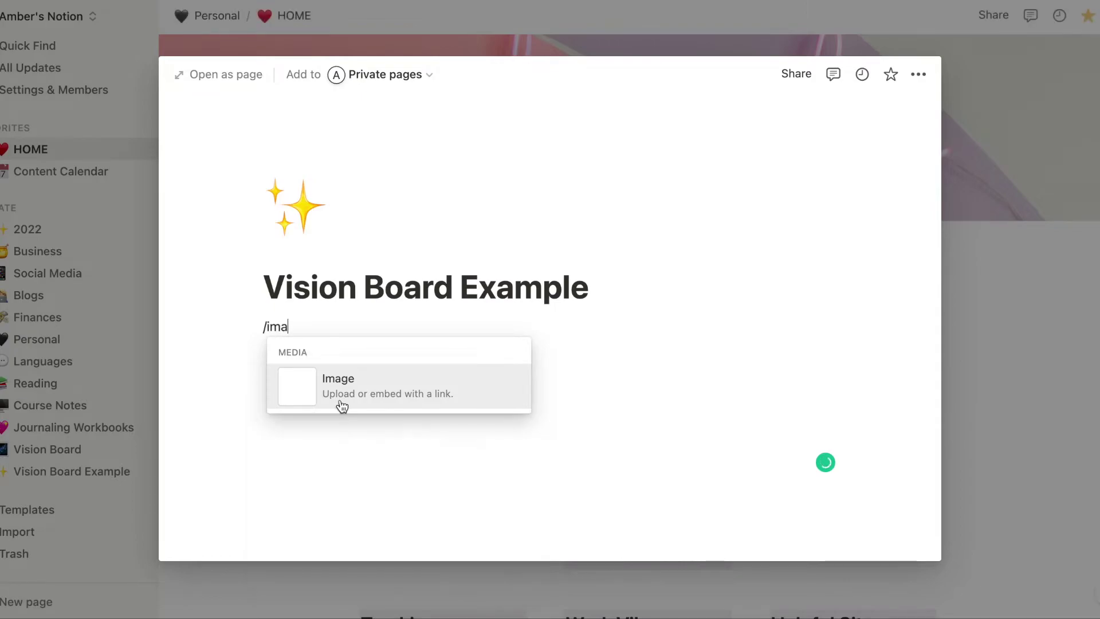
click(342, 406)
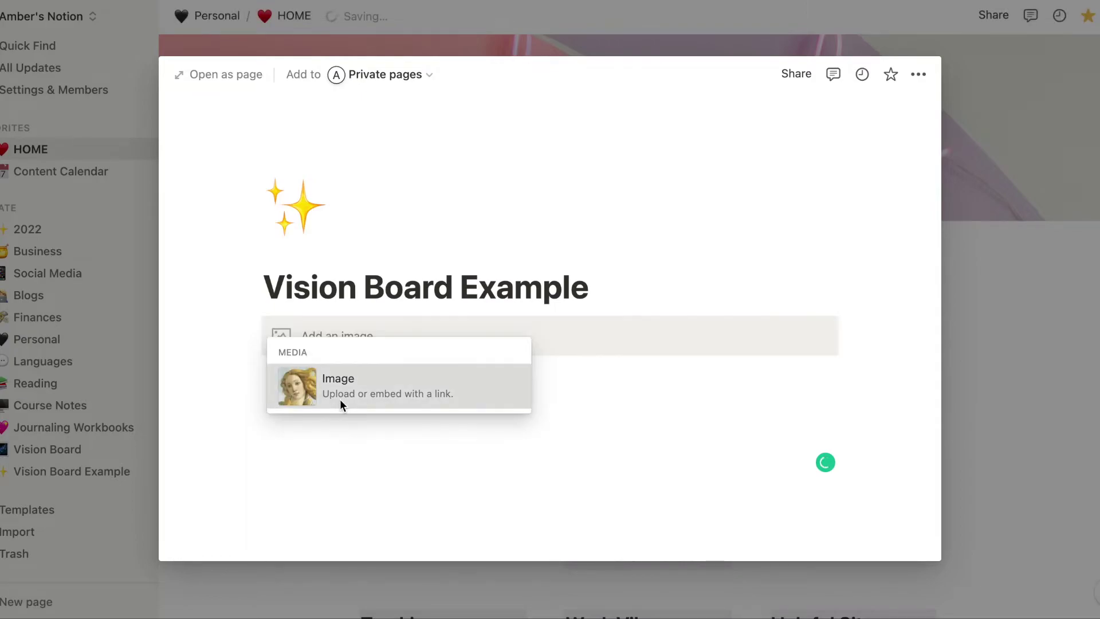
click(570, 437)
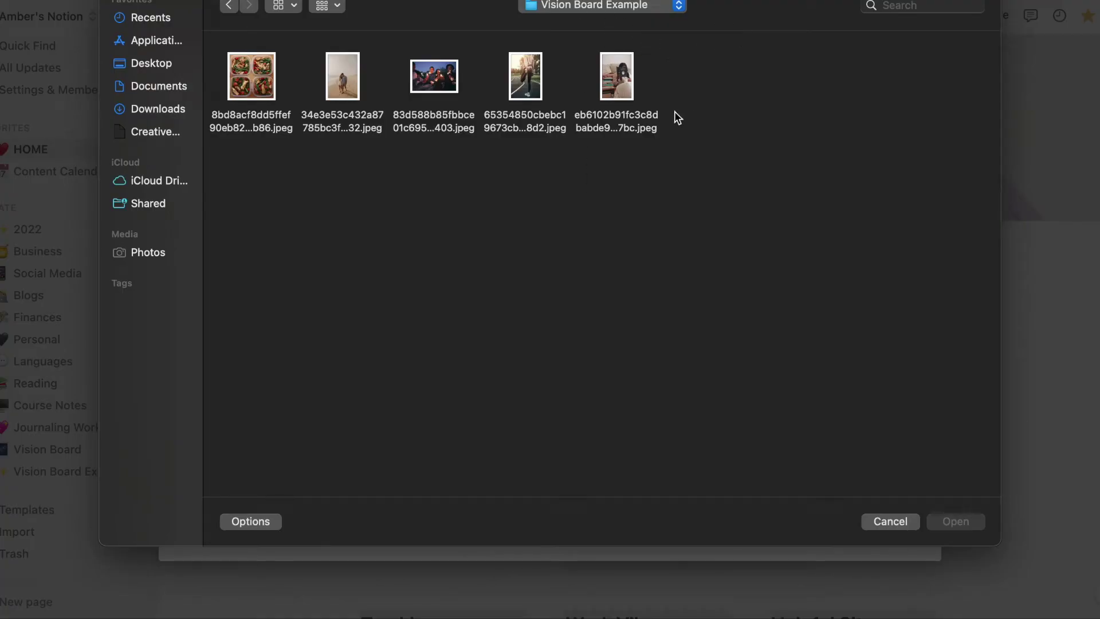
click(263, 79)
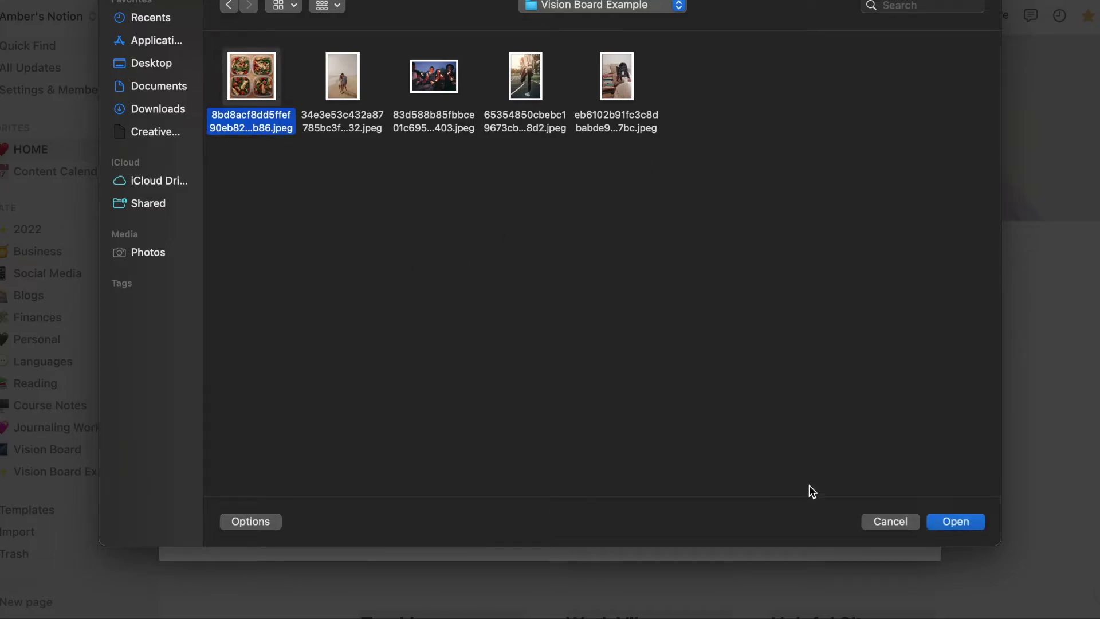
click(947, 523)
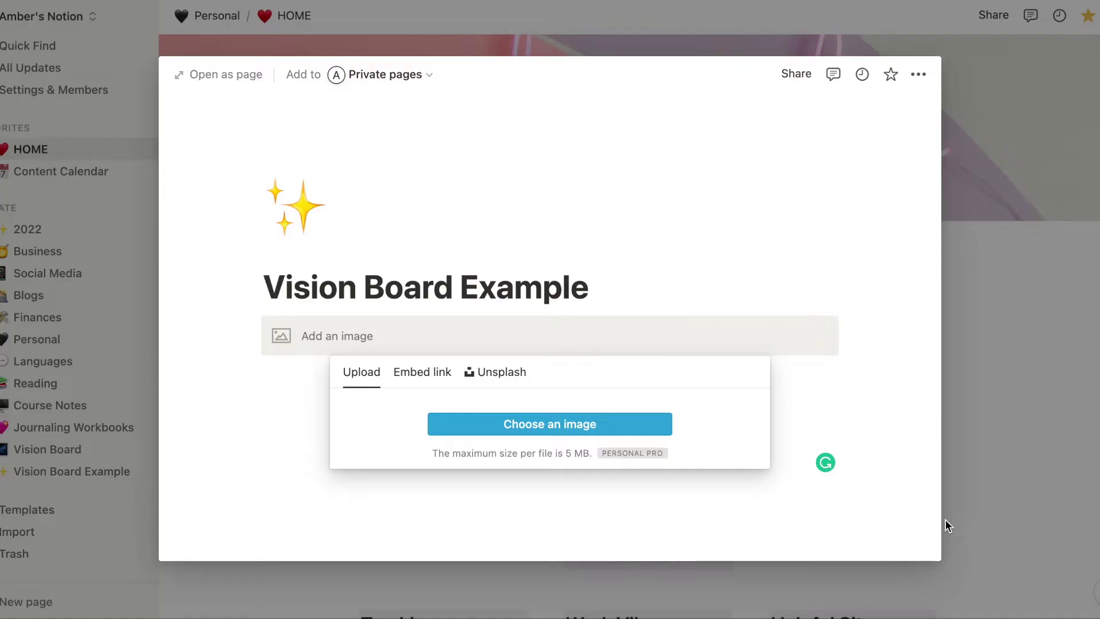
scroll(726, 387, down, 5)
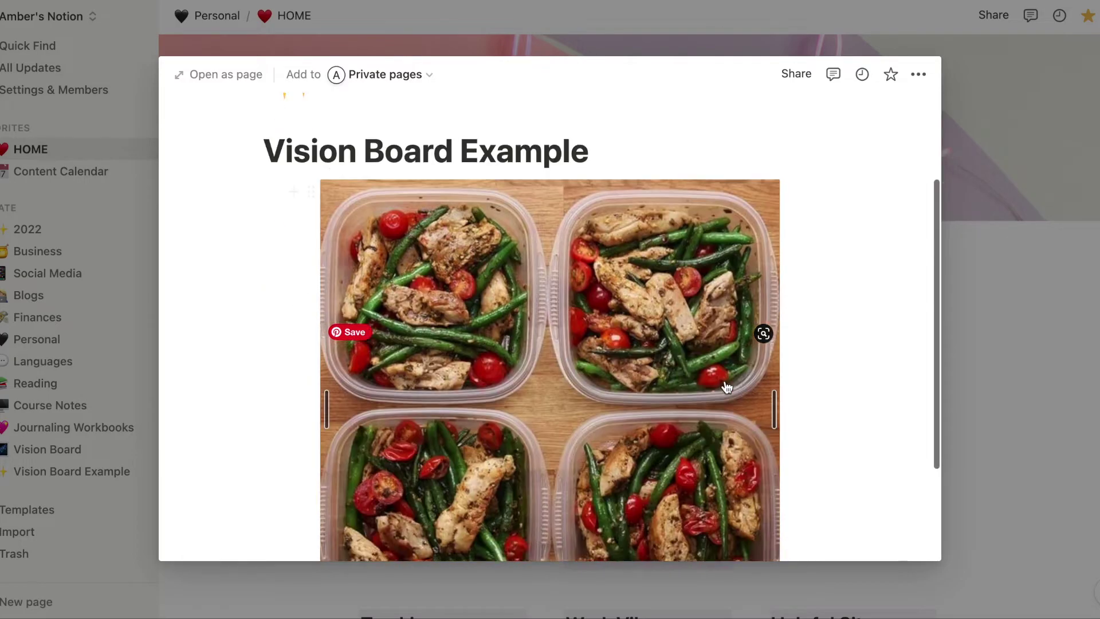
scroll(727, 383, up, 3)
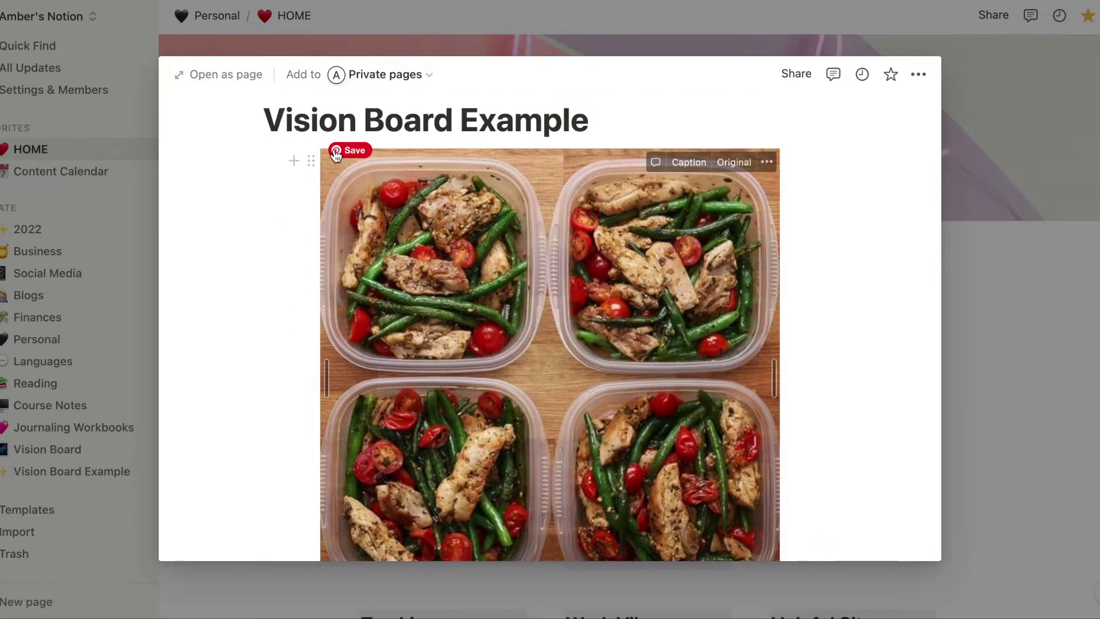
Duplicate the meal-prep image block and replace the copy with the beach couple photo
click(309, 158)
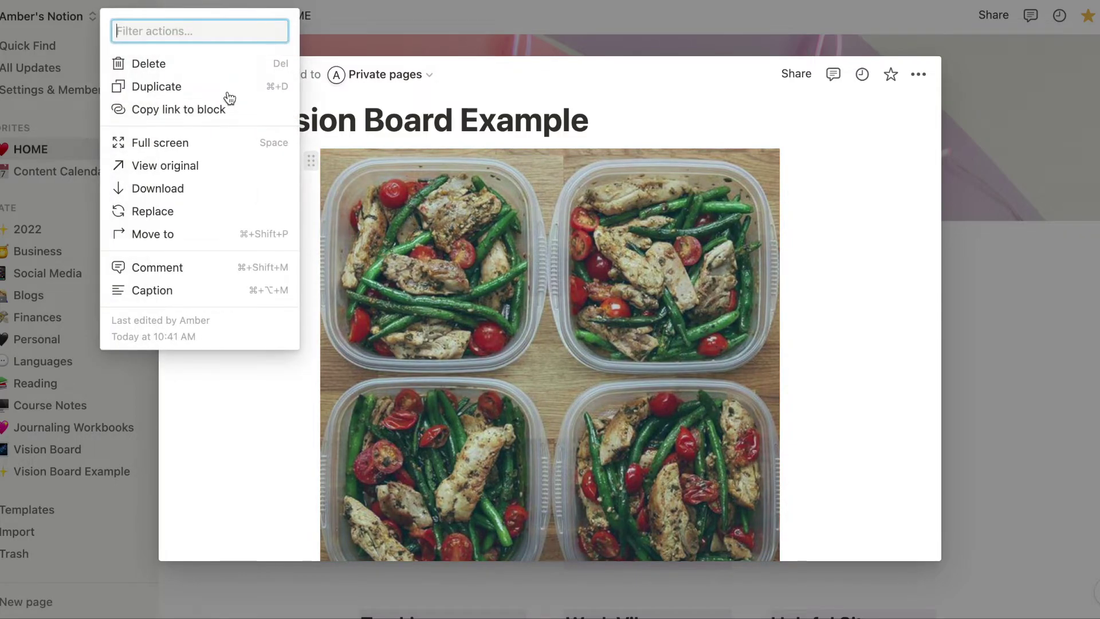
click(223, 87)
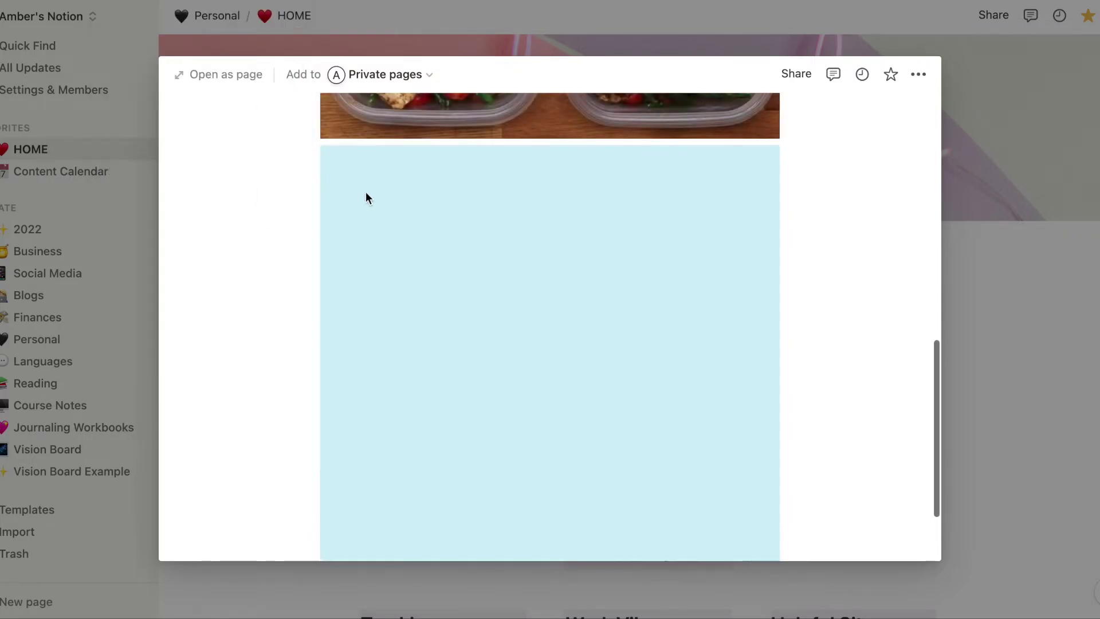
mouse_move(370, 214)
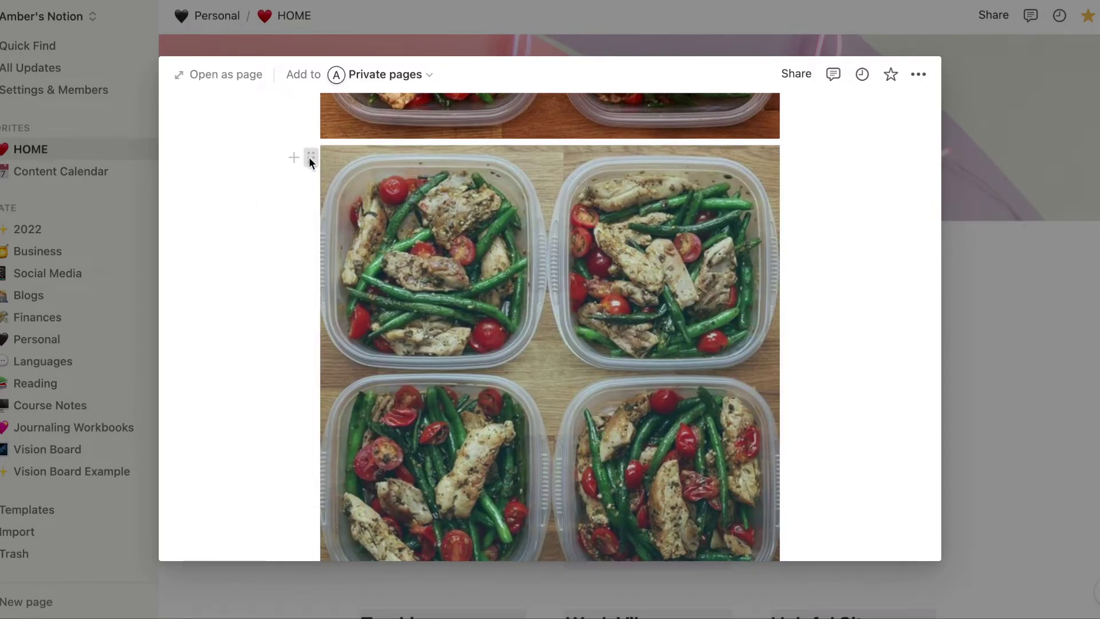
click(309, 157)
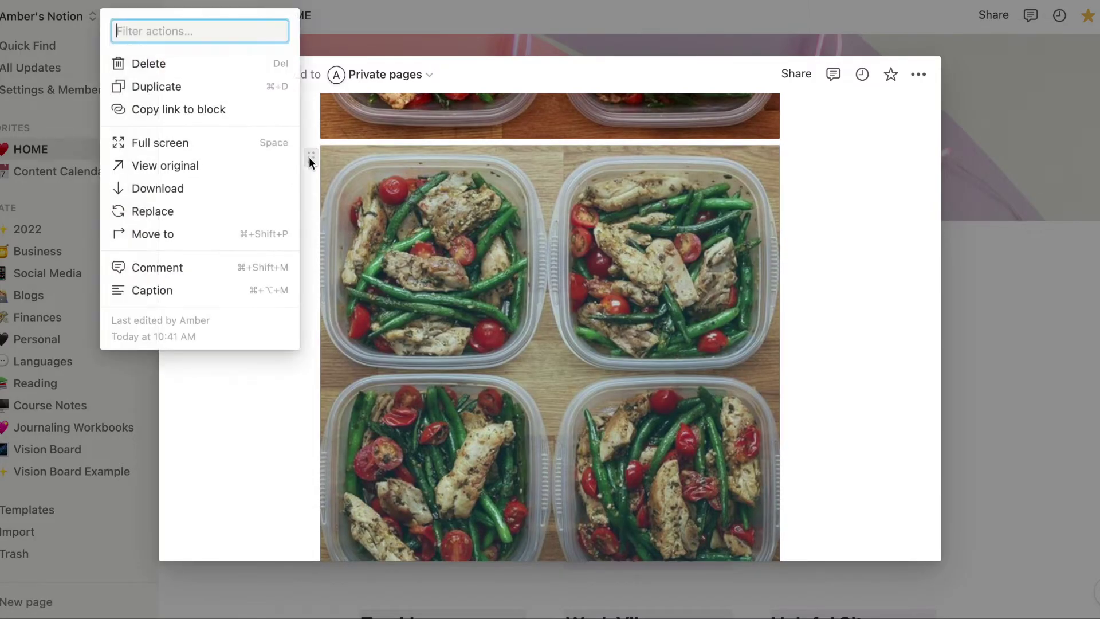
click(233, 211)
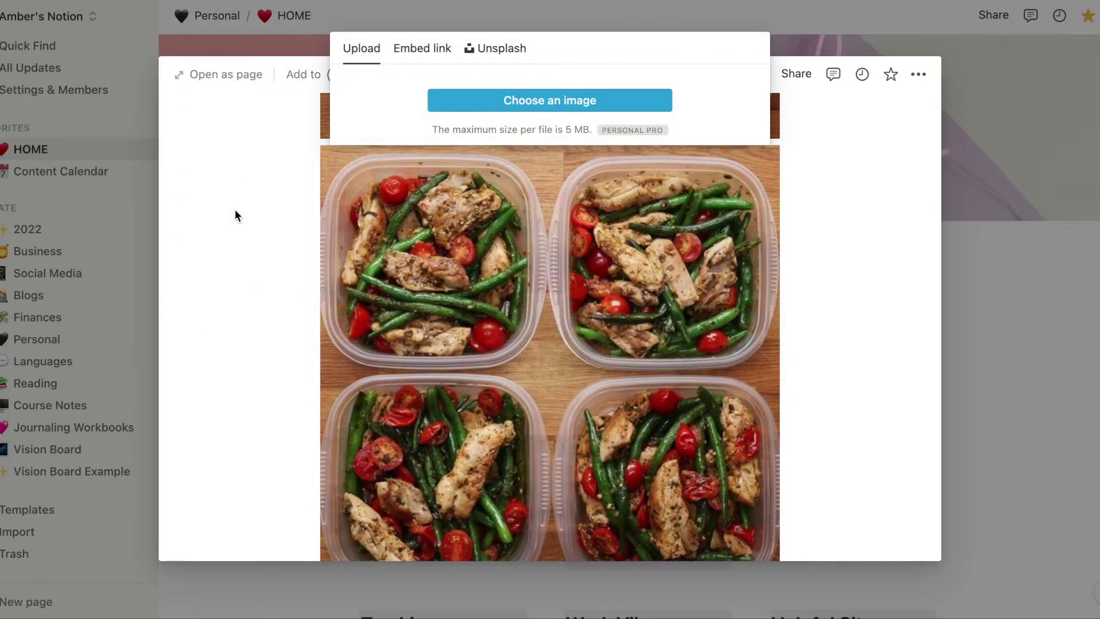
click(550, 102)
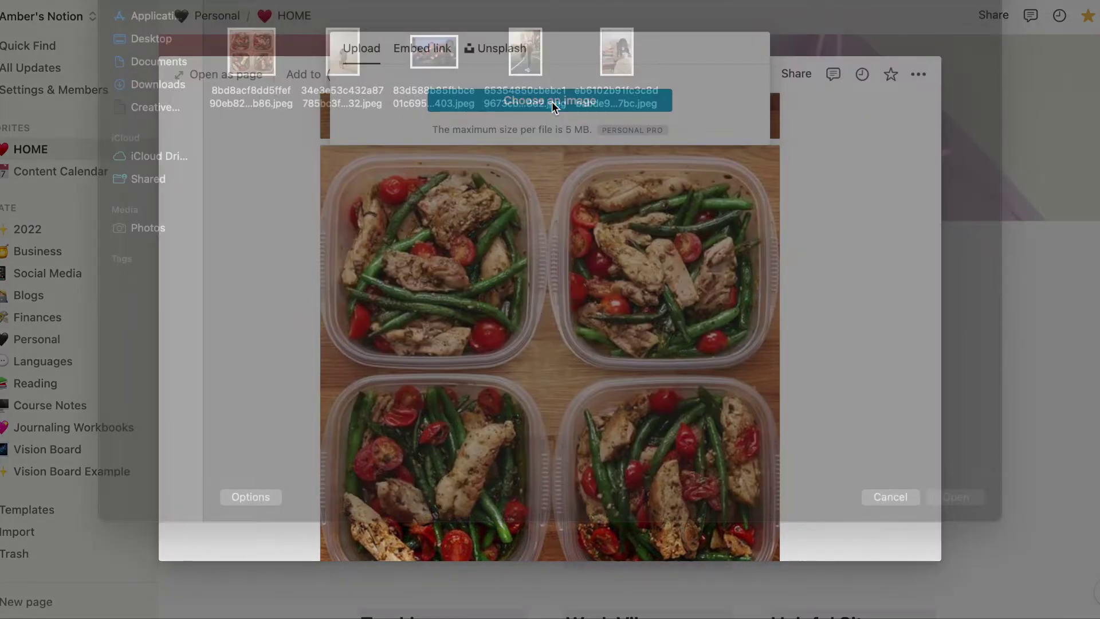
click(344, 77)
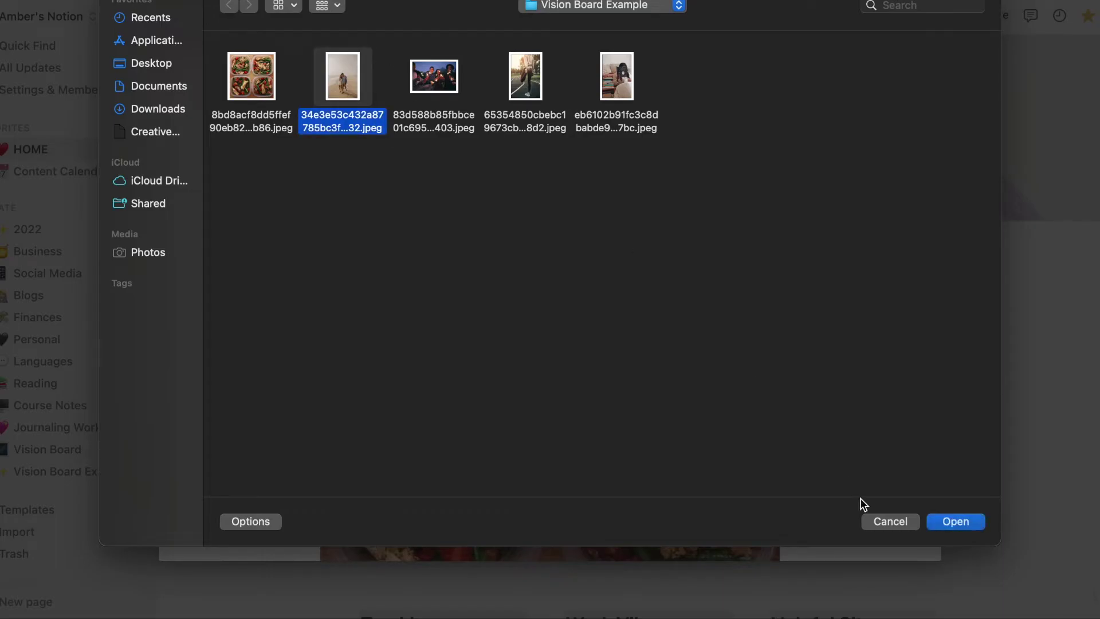
click(972, 530)
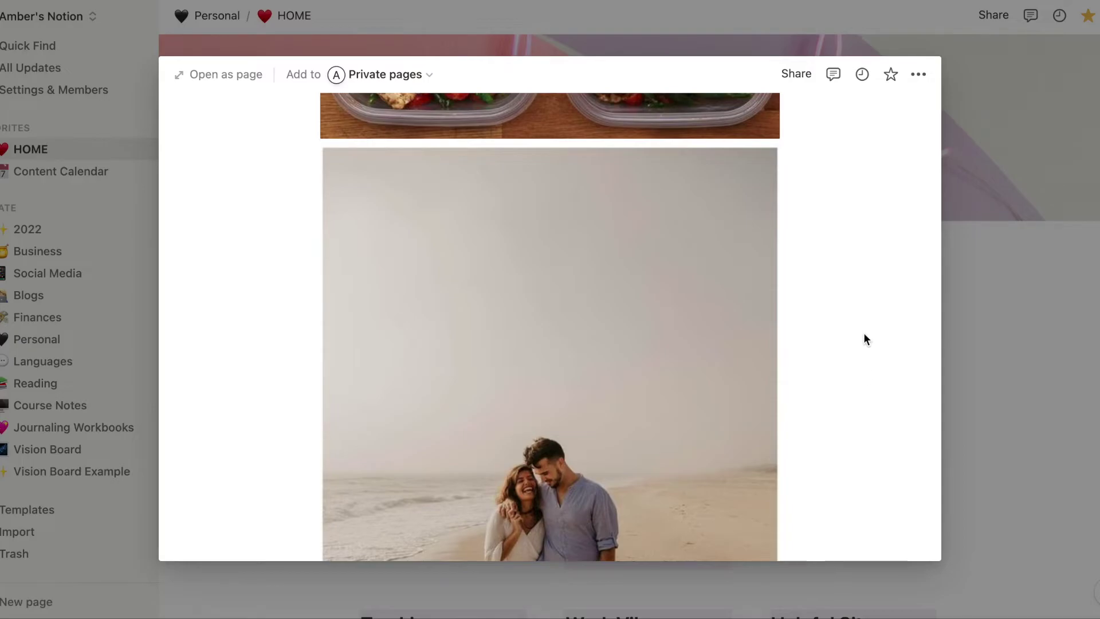
Drag the beach photo beside the meal-prep image into two columns, then open the board full-page
scroll(864, 339, up, 10)
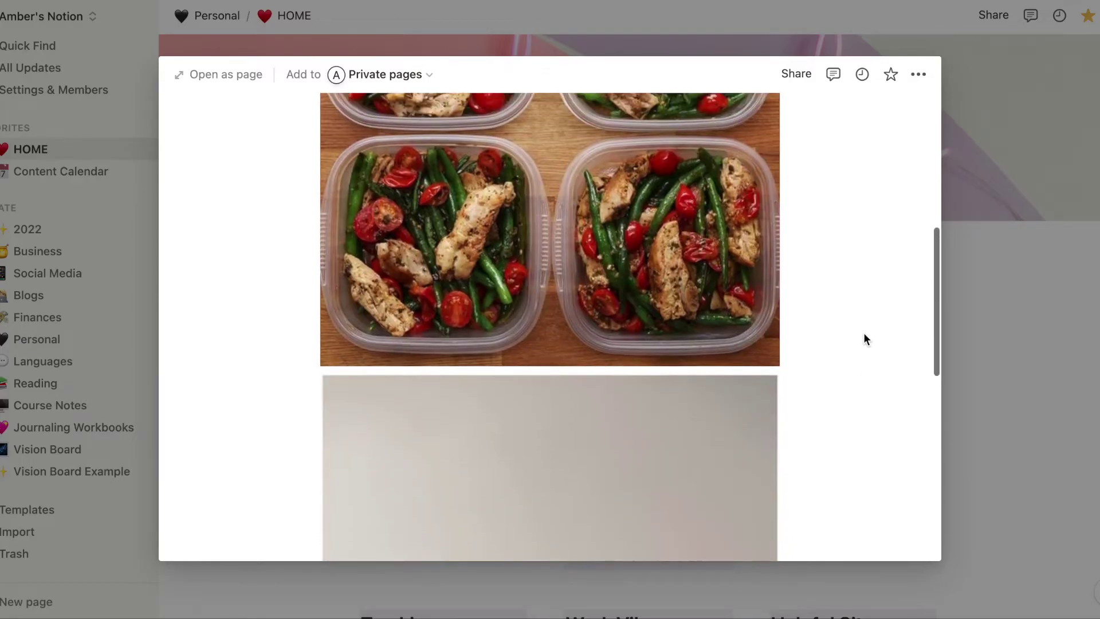
scroll(865, 340, down, 5)
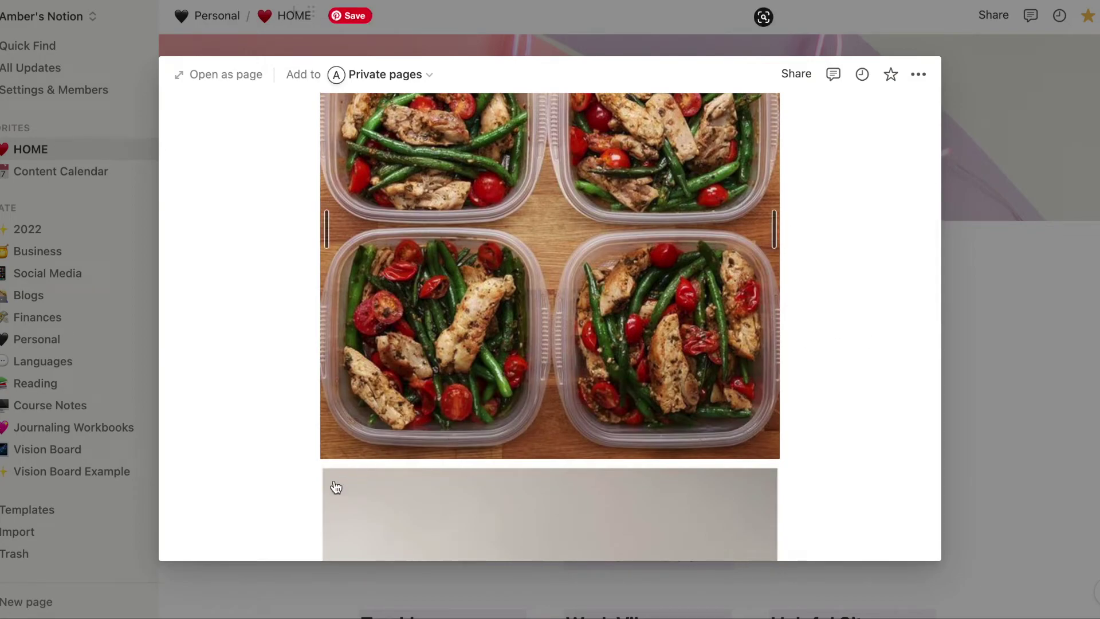
drag(310, 479, 793, 170)
scroll(794, 172, down, 3)
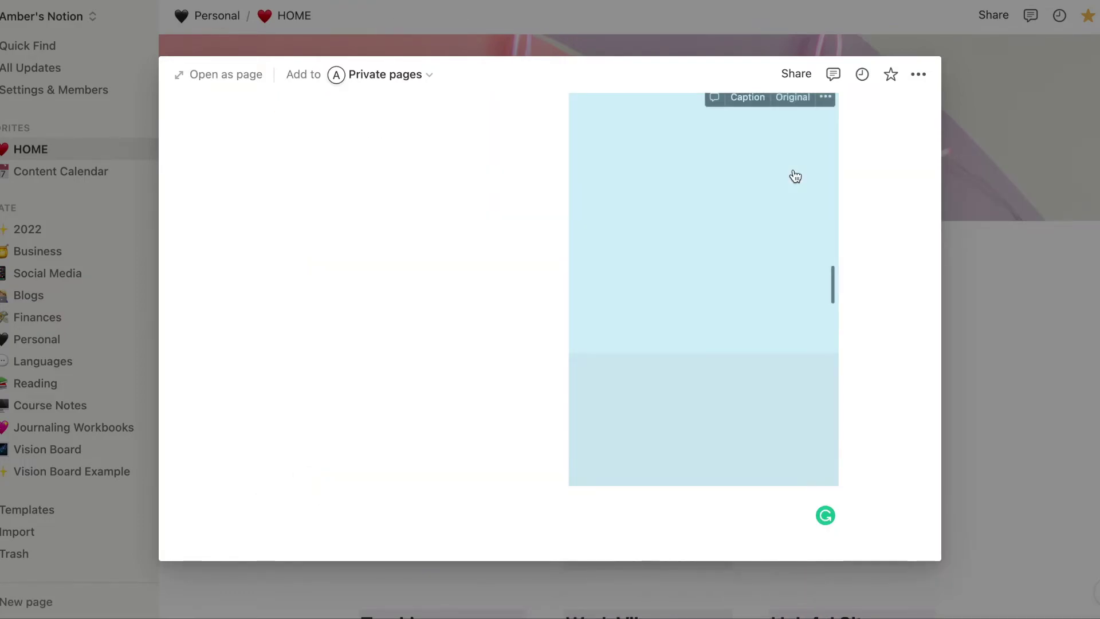
scroll(654, 258, up, 2)
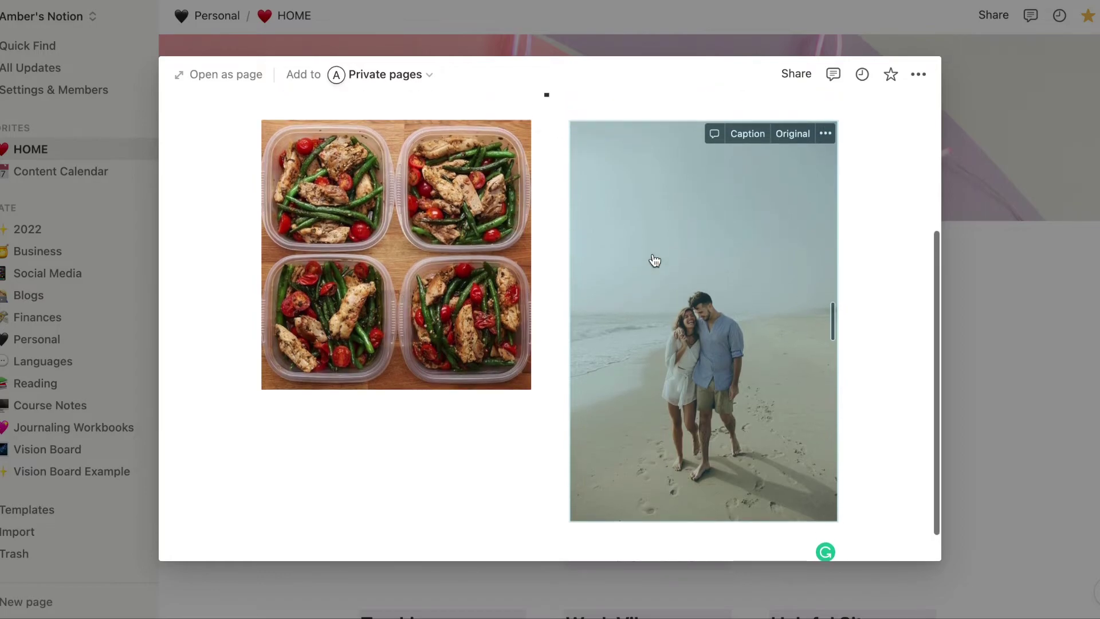
click(229, 82)
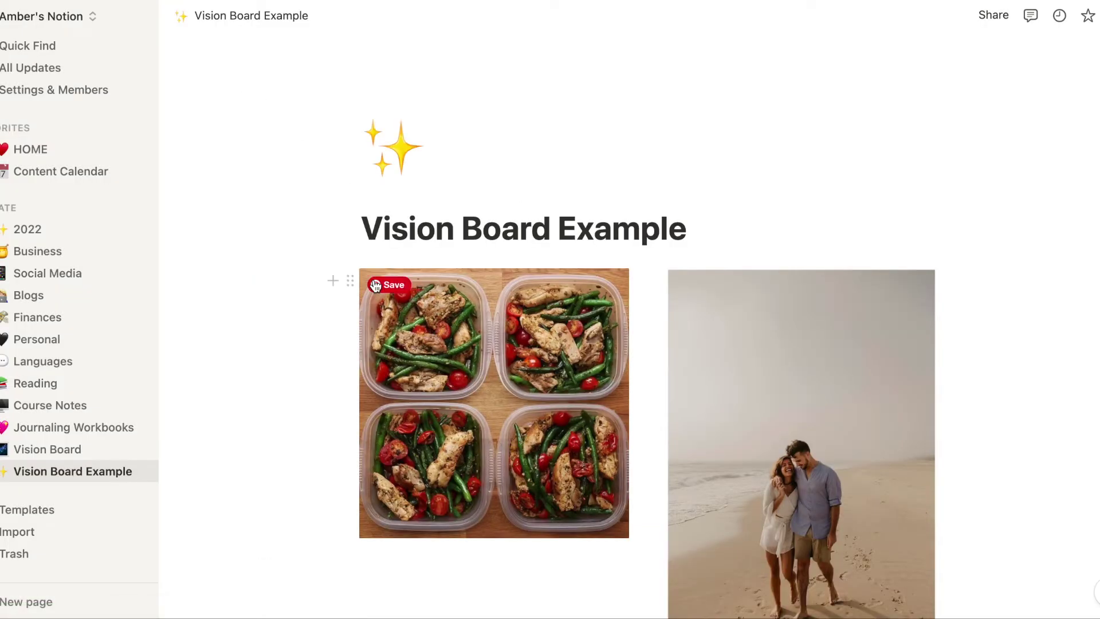
Duplicate the meal-prep image block, then delete the extra copy
scroll(327, 373, down, 5)
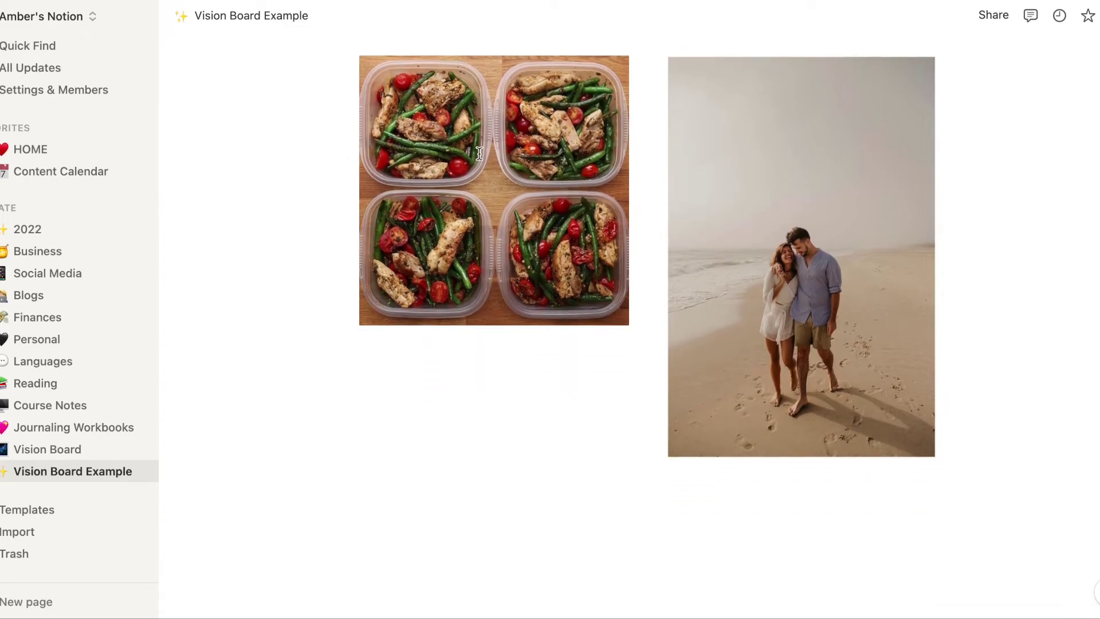
click(350, 68)
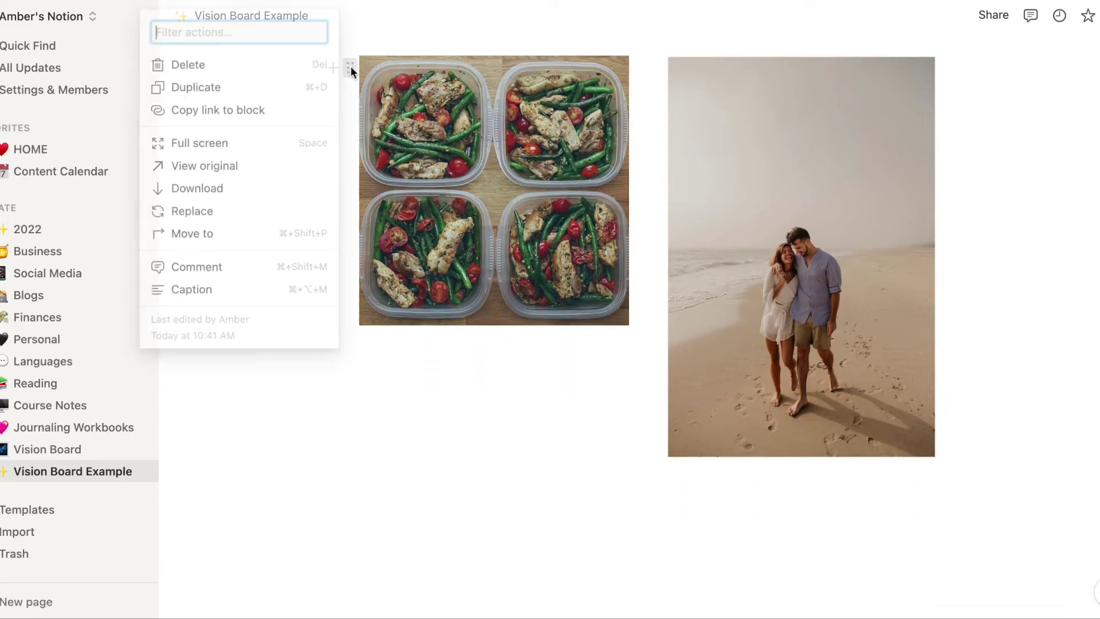
click(298, 100)
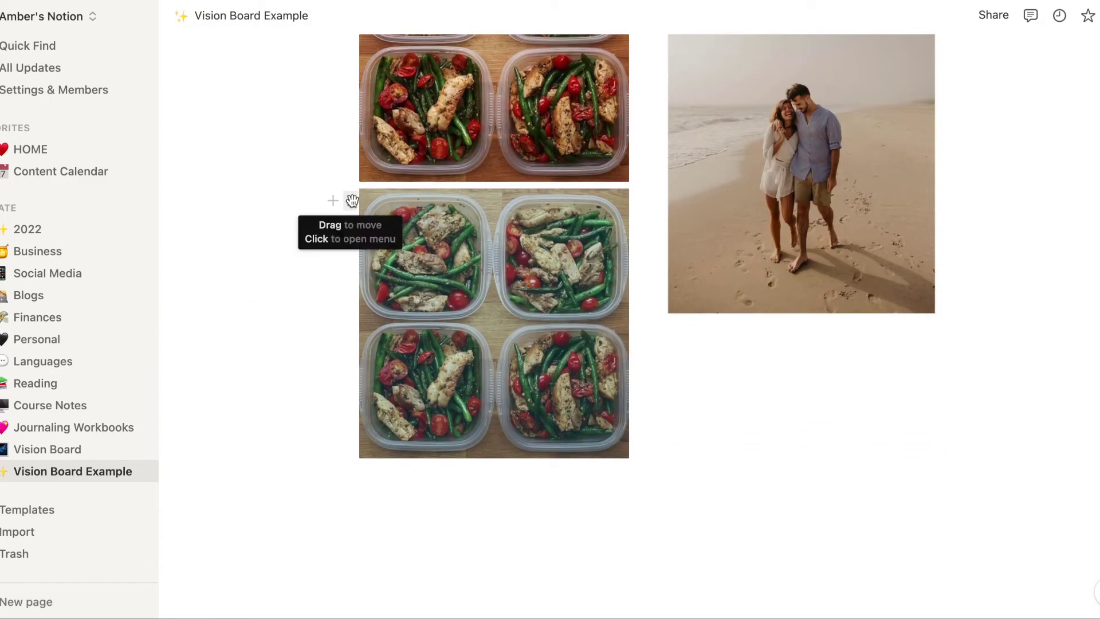
click(350, 200)
key(Delete)
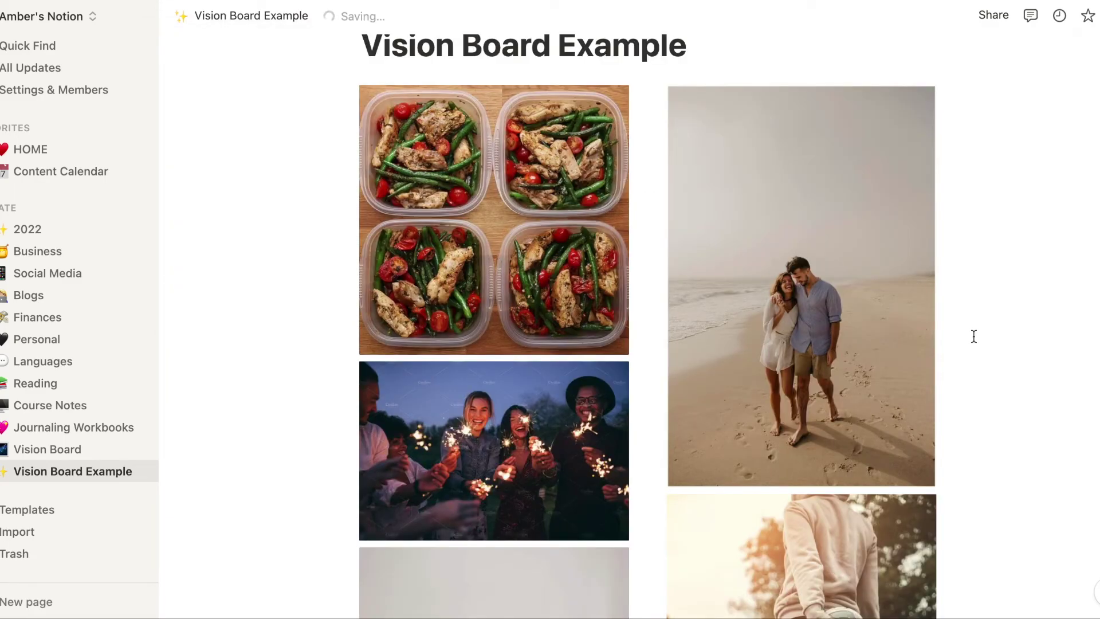
Drag the book-reading photo to the right of the beach column, creating a third column
scroll(596, 398, down, 2)
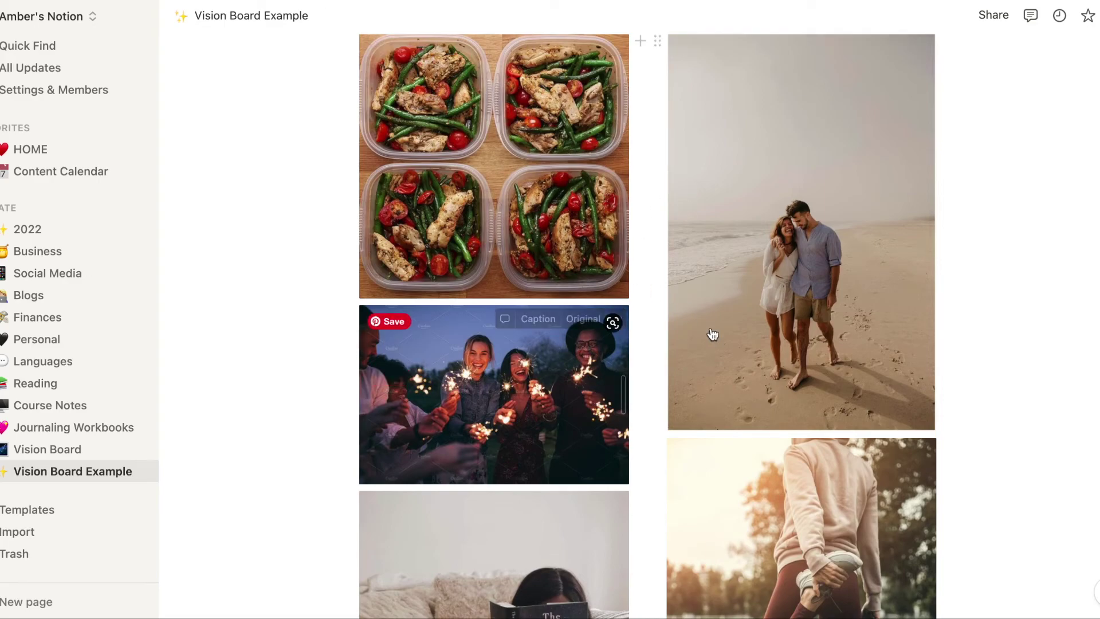
scroll(708, 321, down, 10)
scroll(708, 319, up, 7)
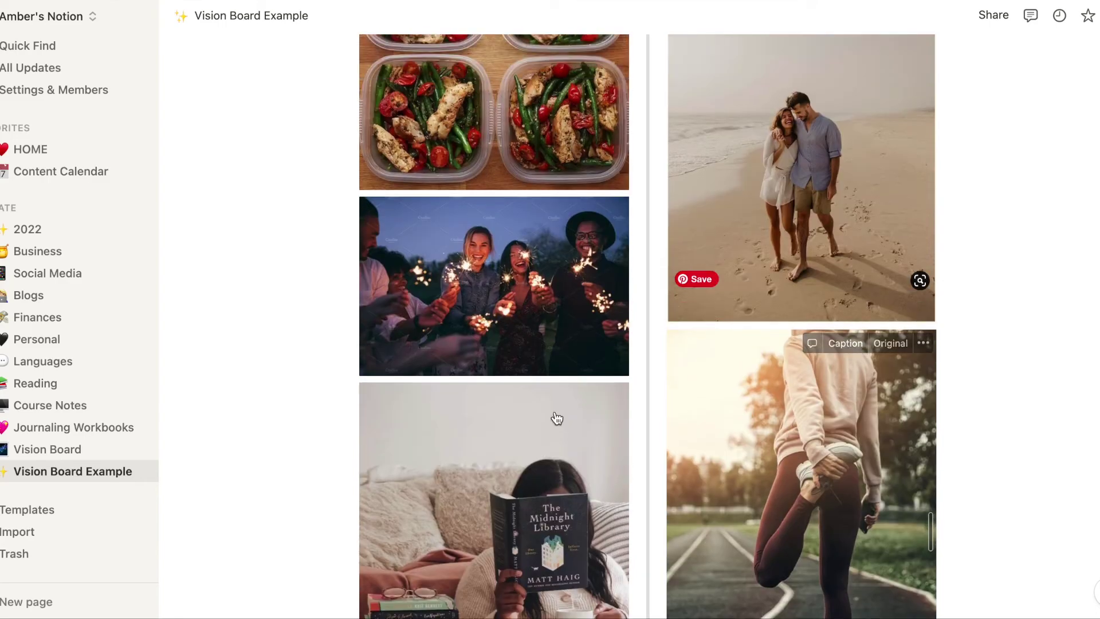
drag(352, 396, 958, 149)
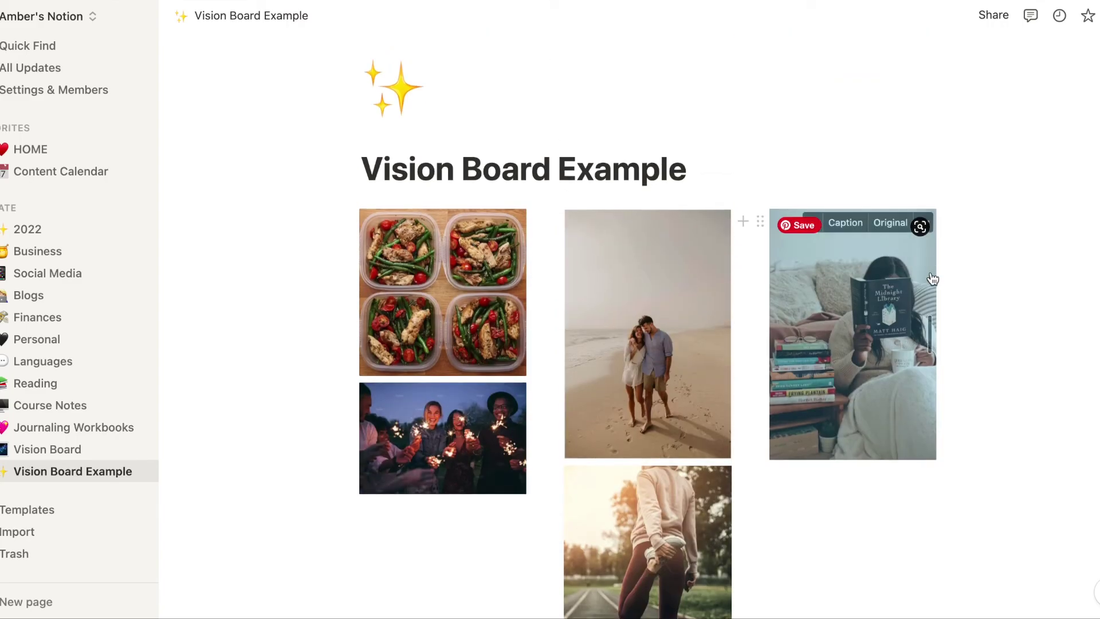
Add an empty block beneath the reading photo in the third column
click(956, 376)
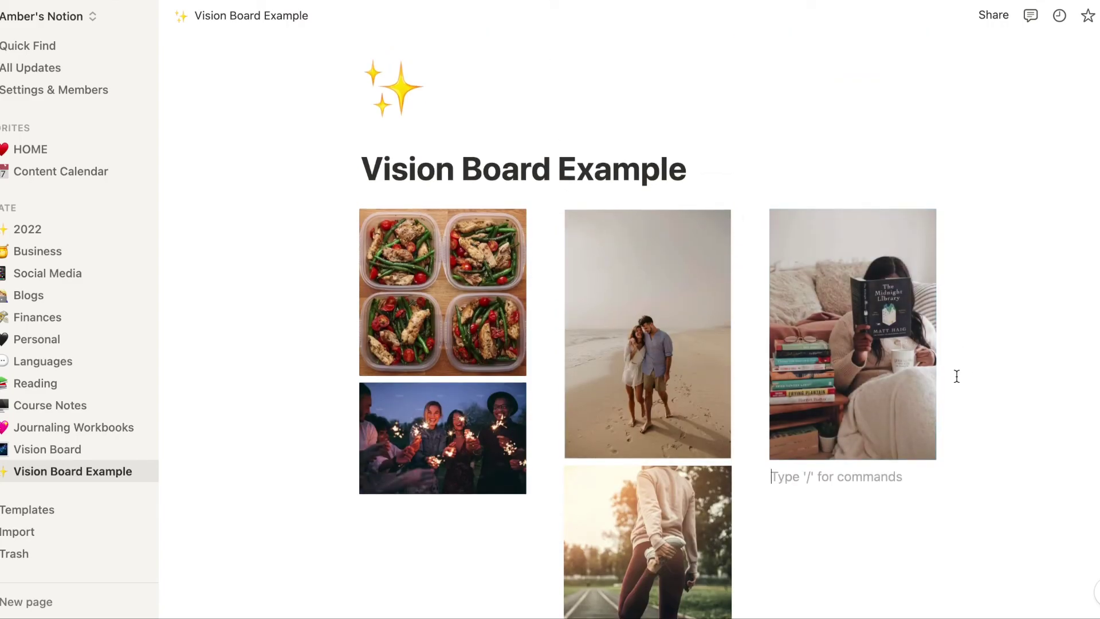
mouse_move(640, 270)
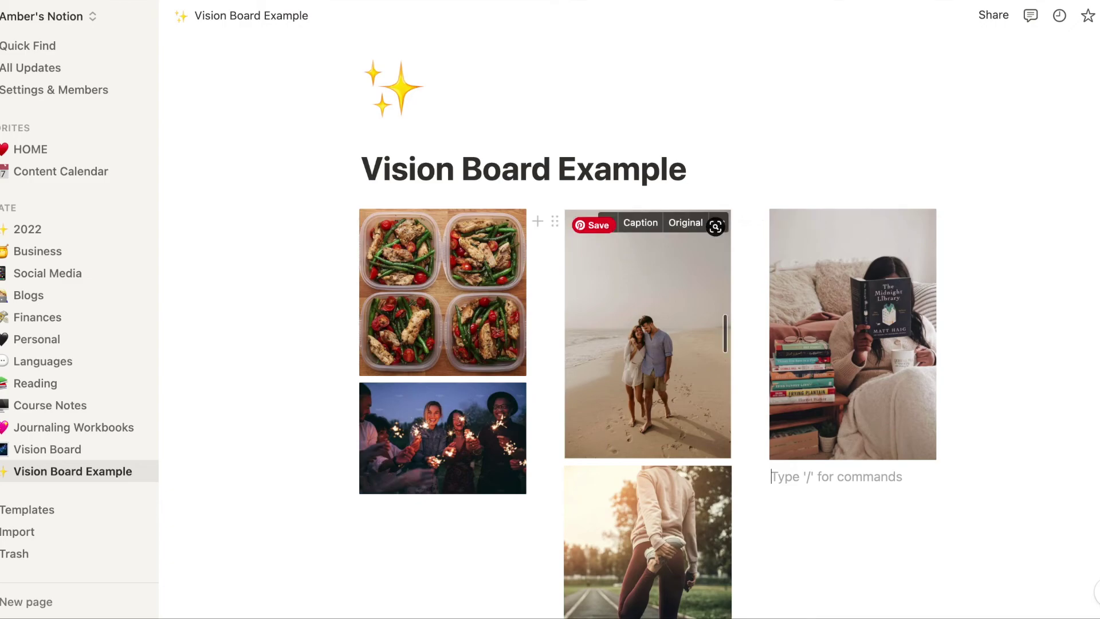
scroll(938, 285, down, 3)
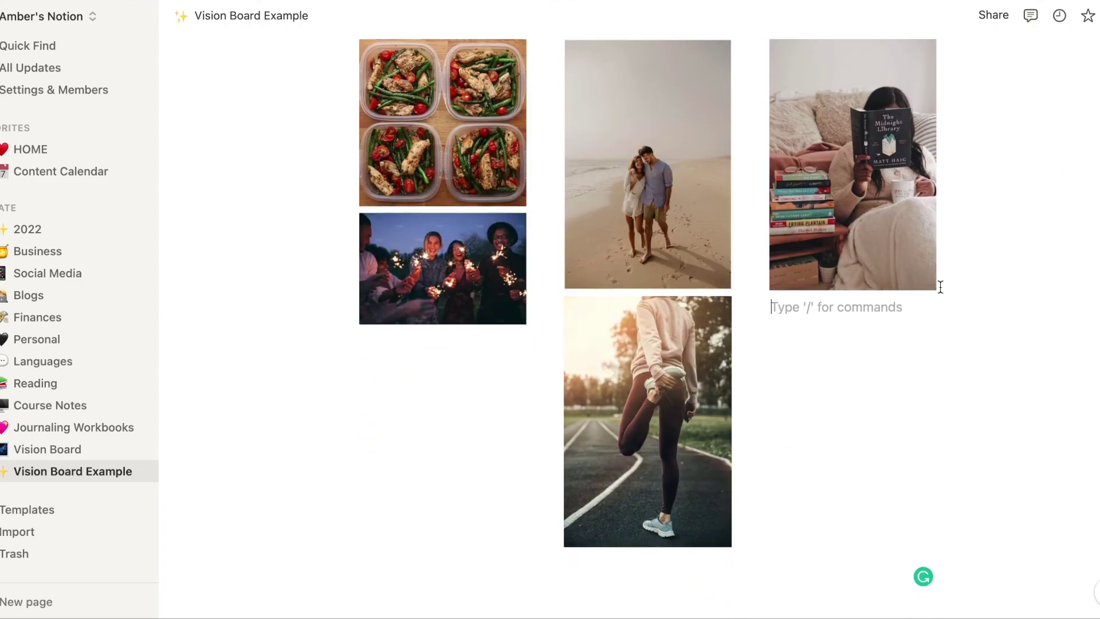